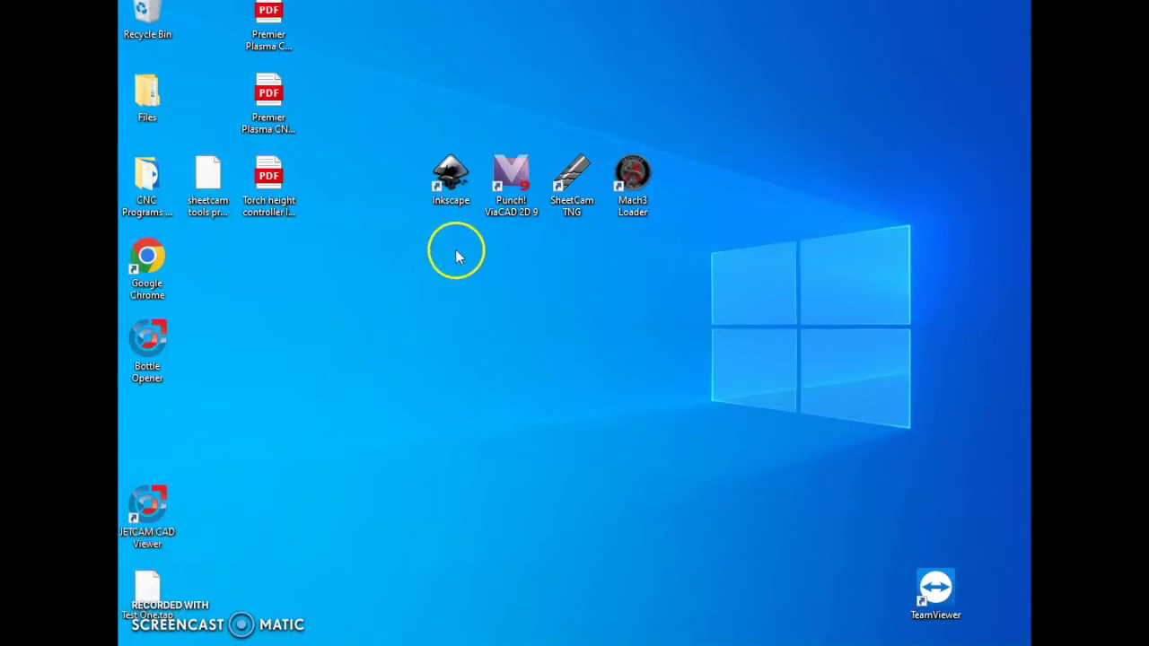
Switch to Punch! ViaCAD 2D 9 and import the Bottle Opener DWG/DXF file from the desktop with file units in inches.
double_click(500, 182)
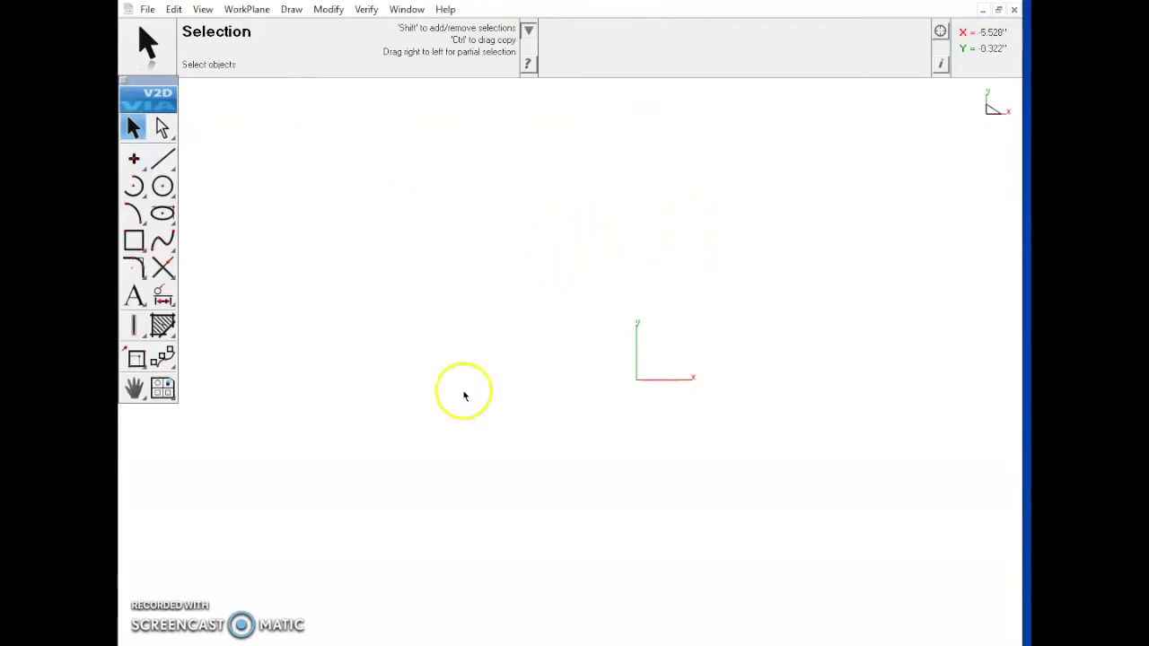
left_click(146, 10)
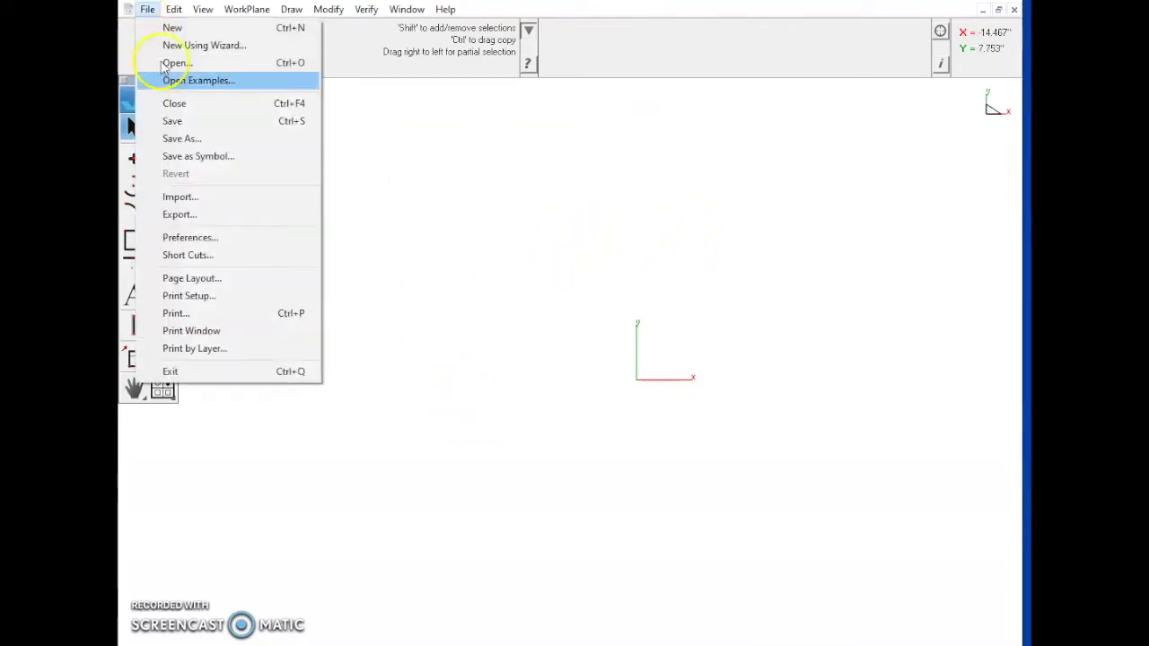
left_click(196, 202)
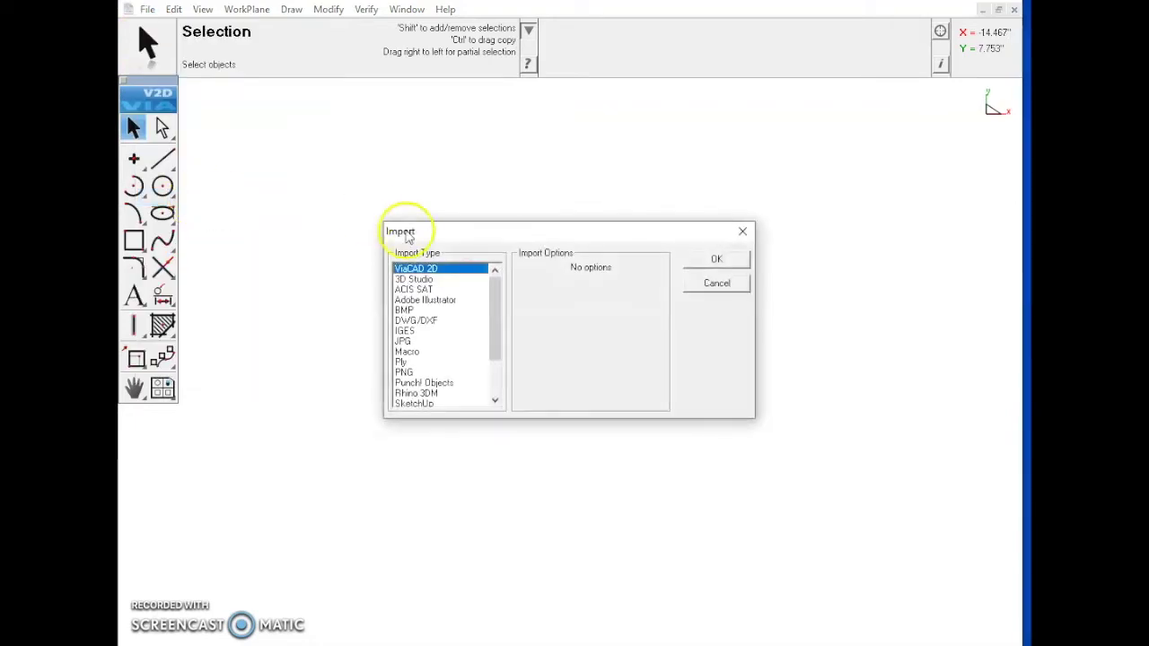
left_click(422, 320)
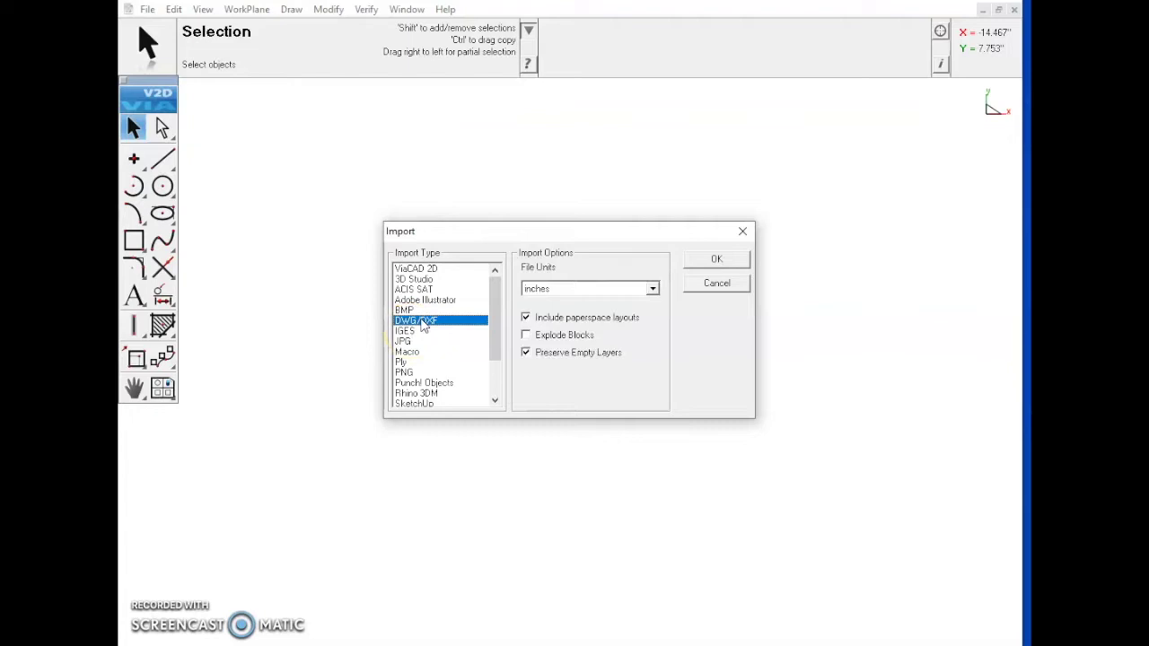
left_click(558, 294)
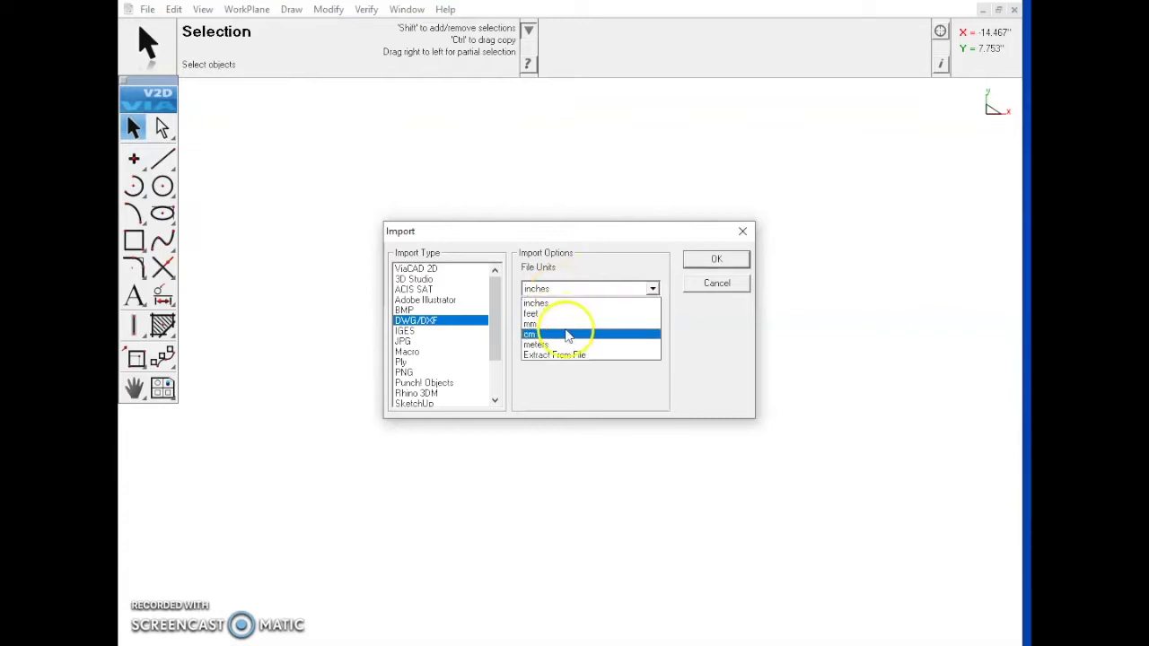
left_click(580, 304)
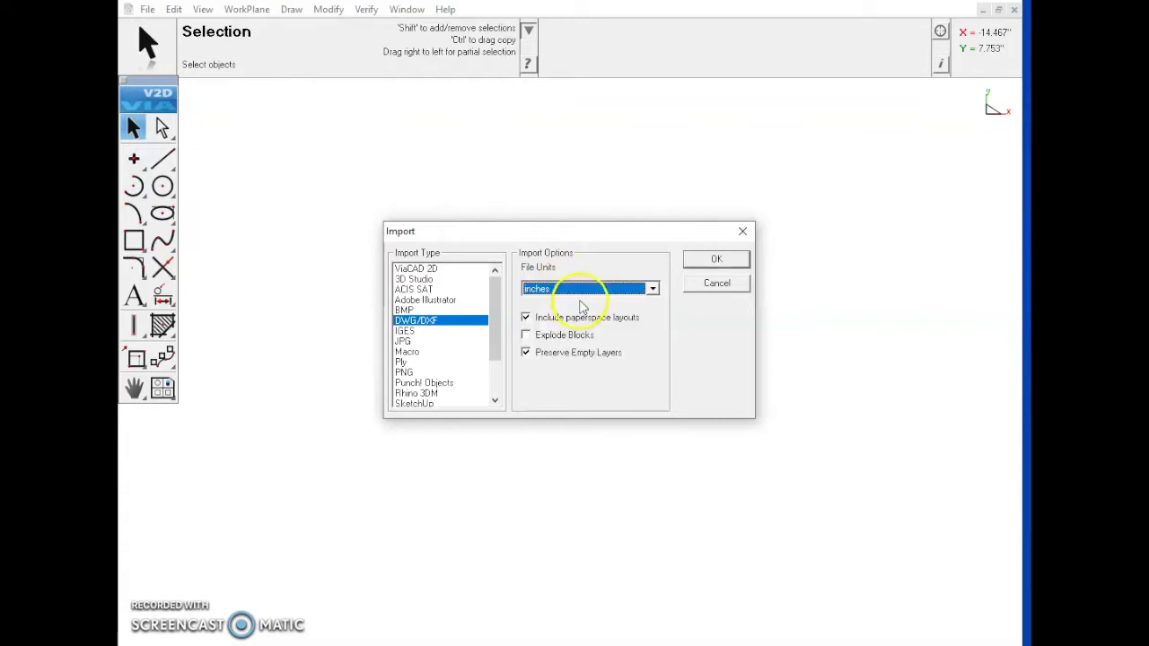
left_click(711, 261)
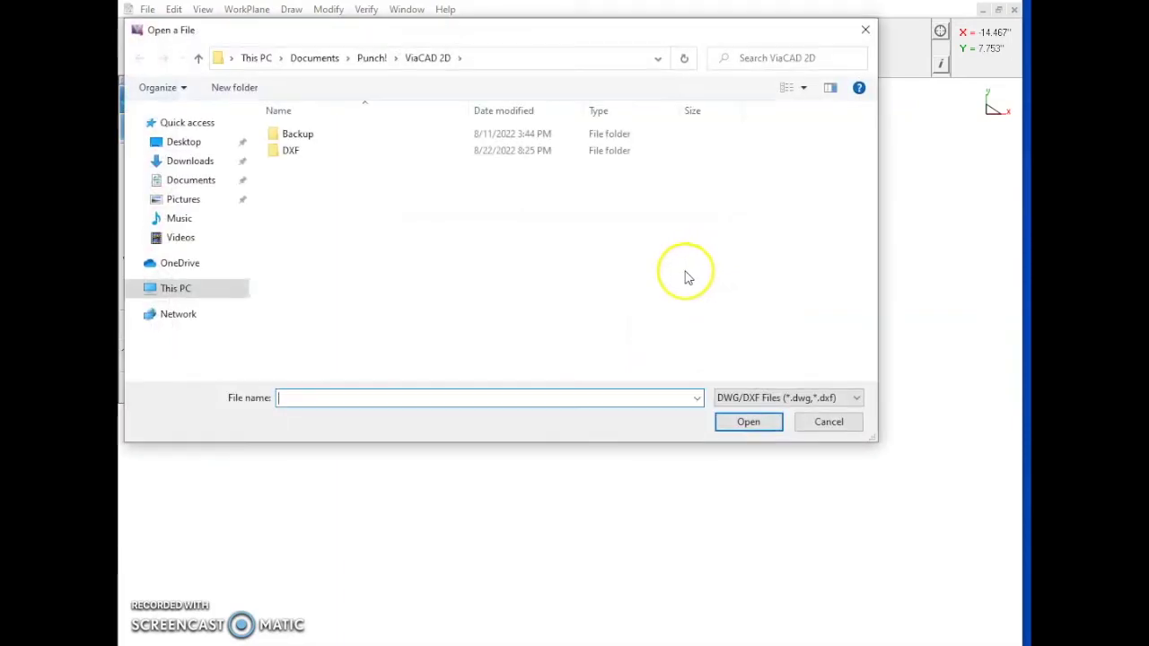
left_click(212, 151)
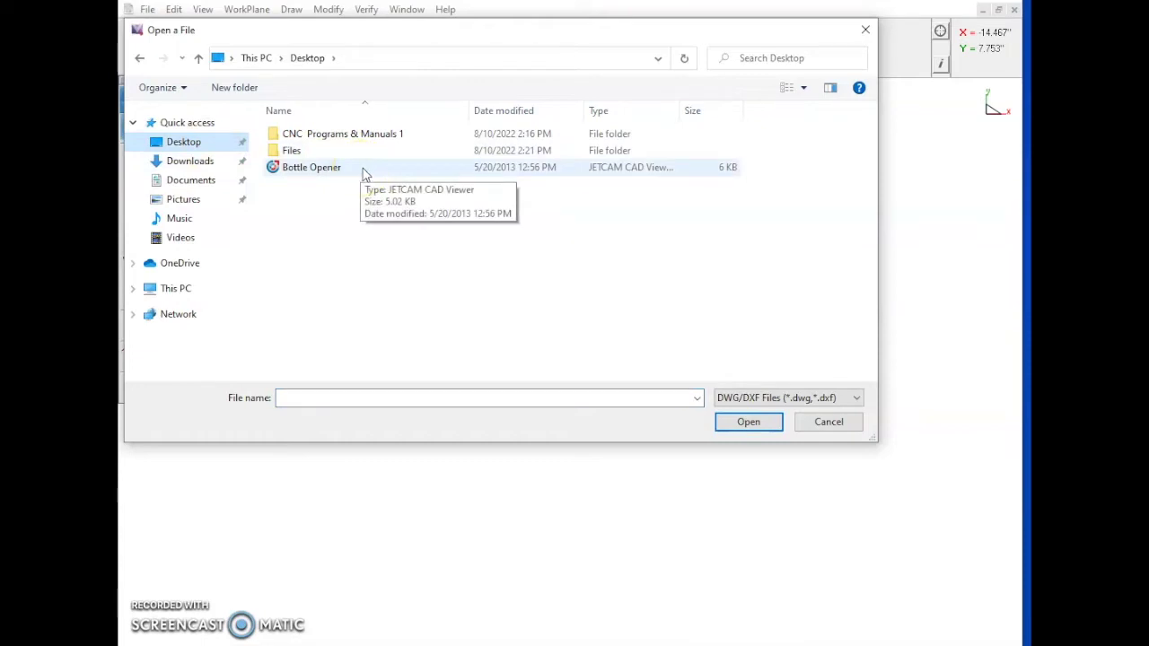
double_click(311, 167)
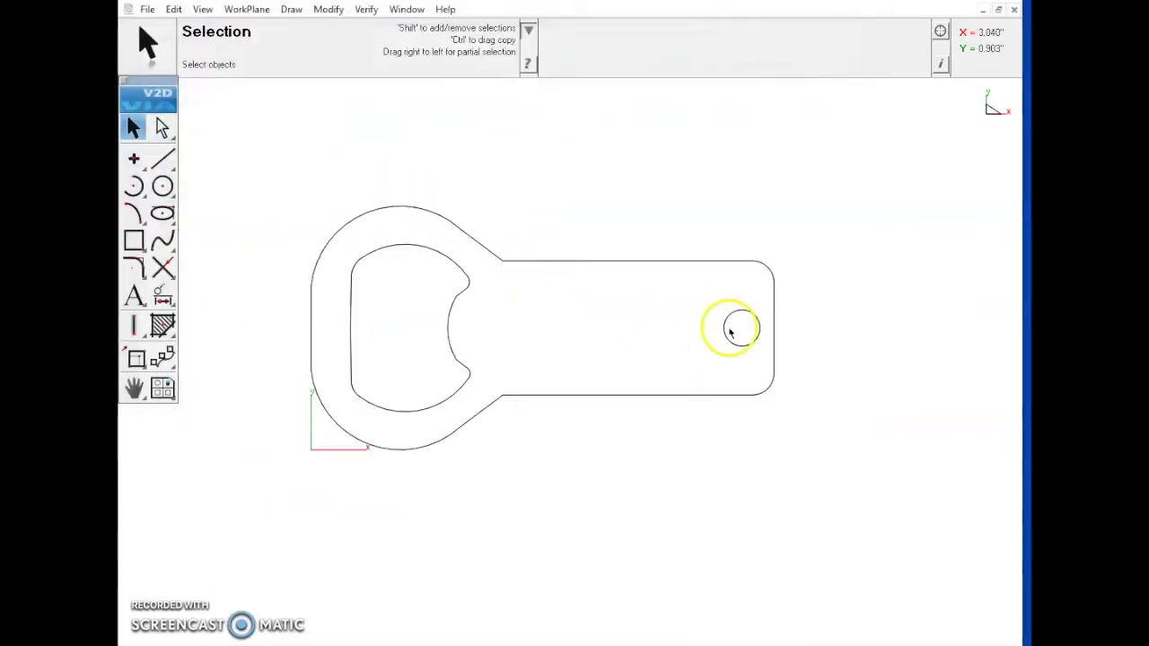
Examine the handle's long edge lines individually, and check the grouping options for the whole bottle opener outline.
scroll(720, 363, "up", 1)
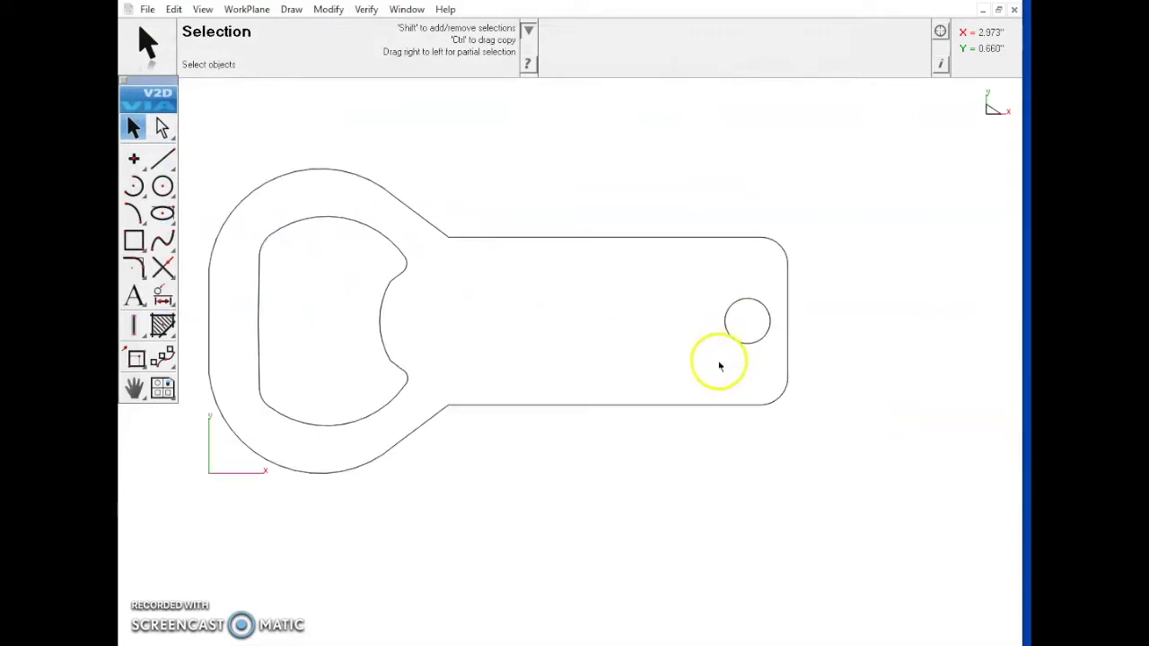
left_click(592, 237)
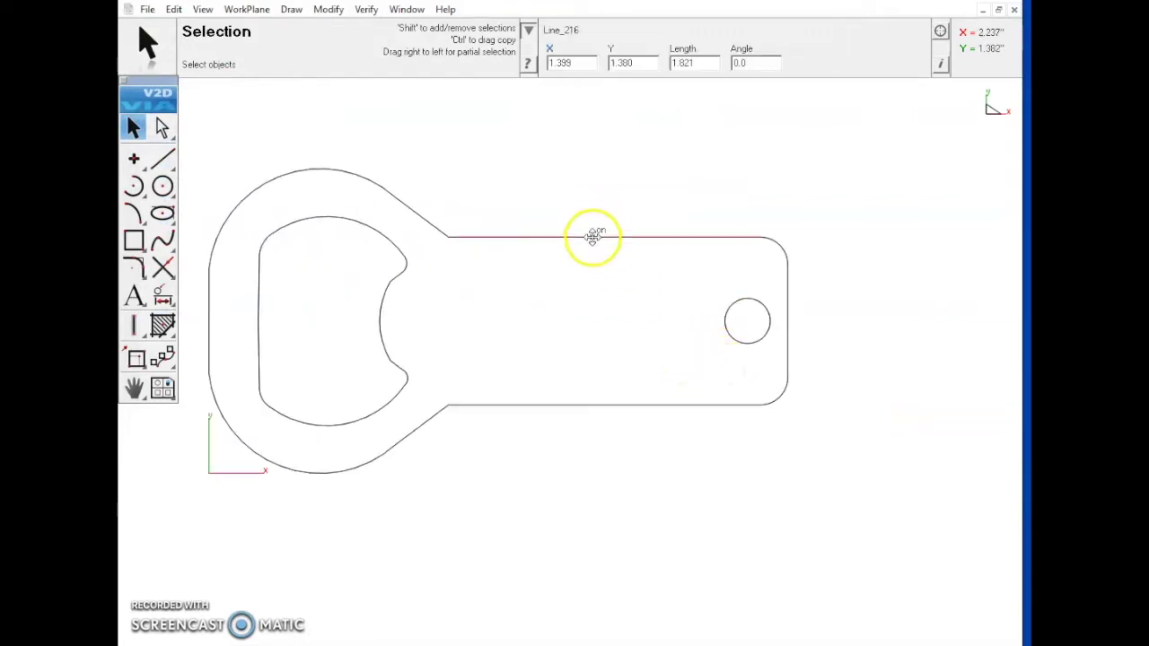
left_click(584, 405)
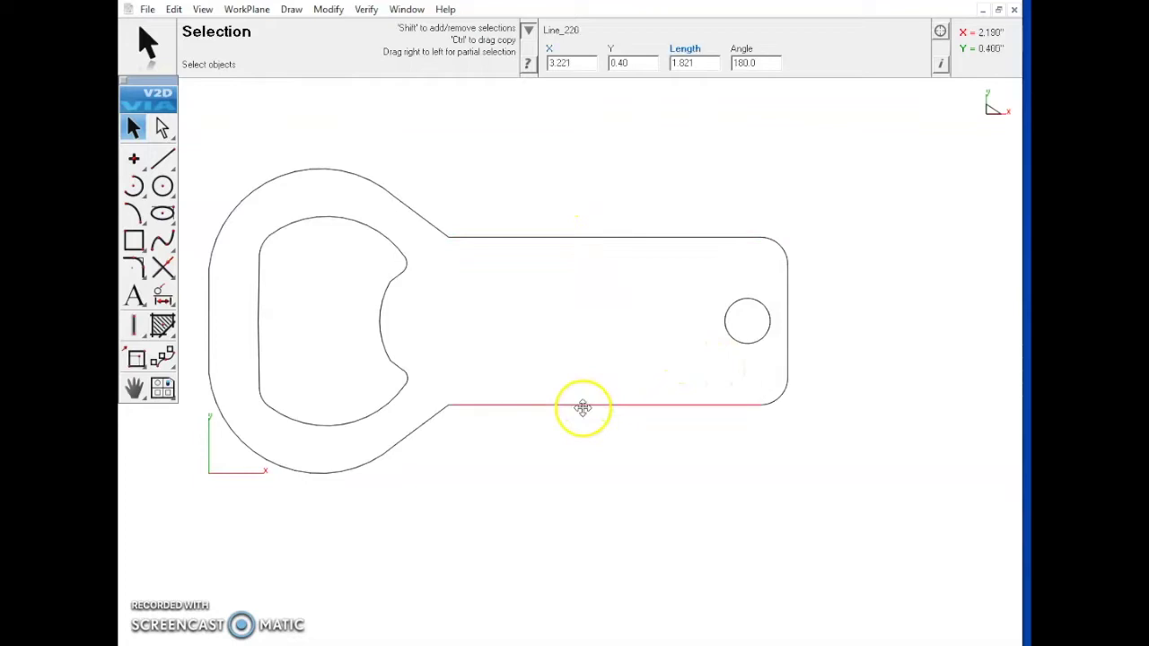
scroll(575, 359, "down", 2)
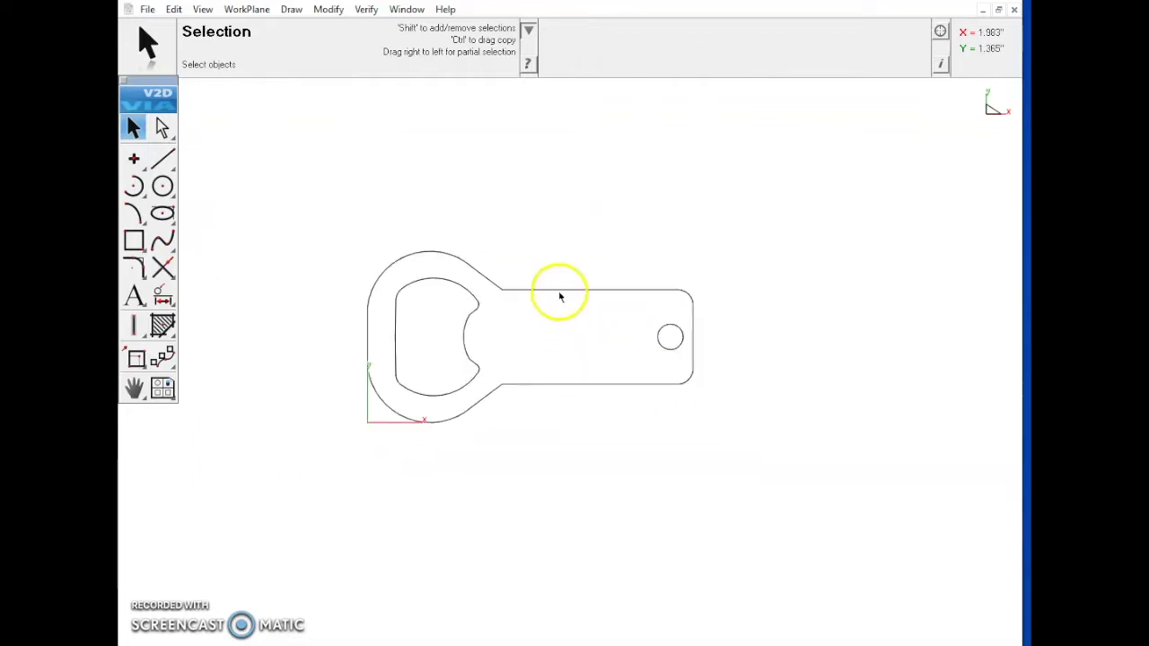
left_click(559, 291)
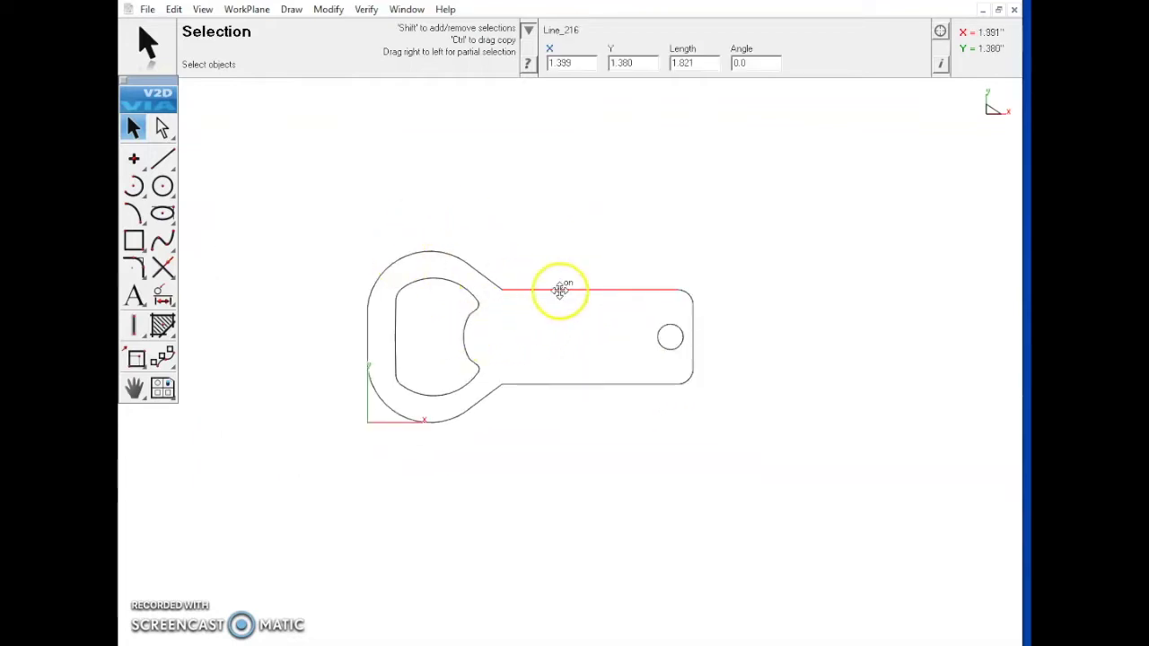
left_click_drag(715, 427, 229, 186)
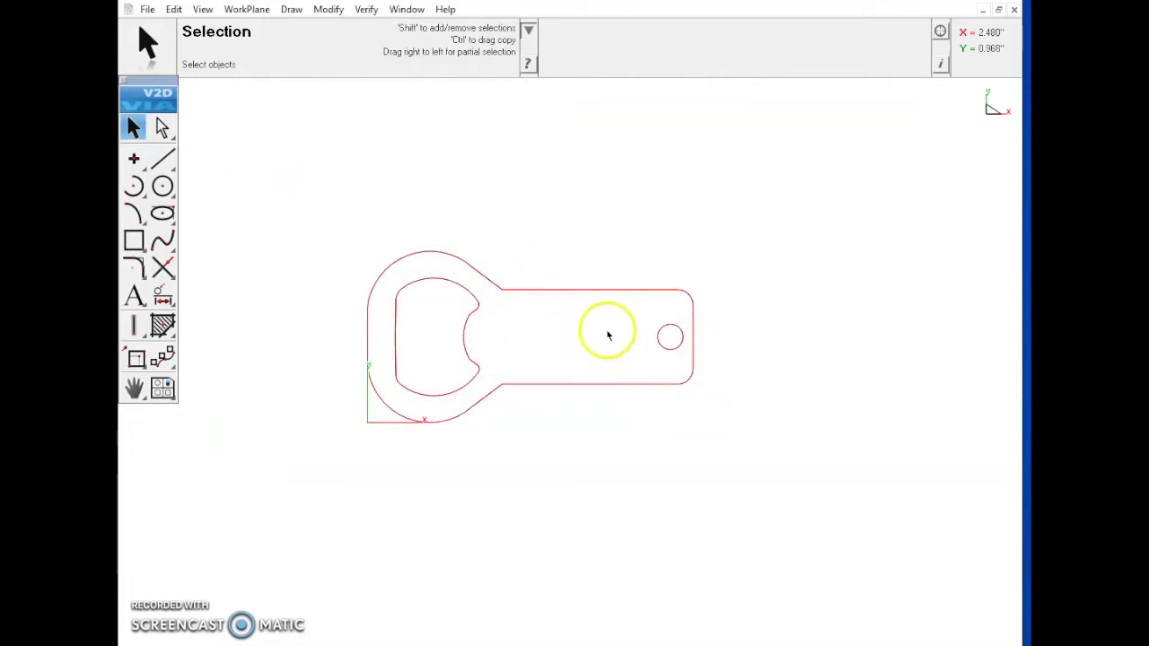
left_click(173, 10)
mouse_move(258, 223)
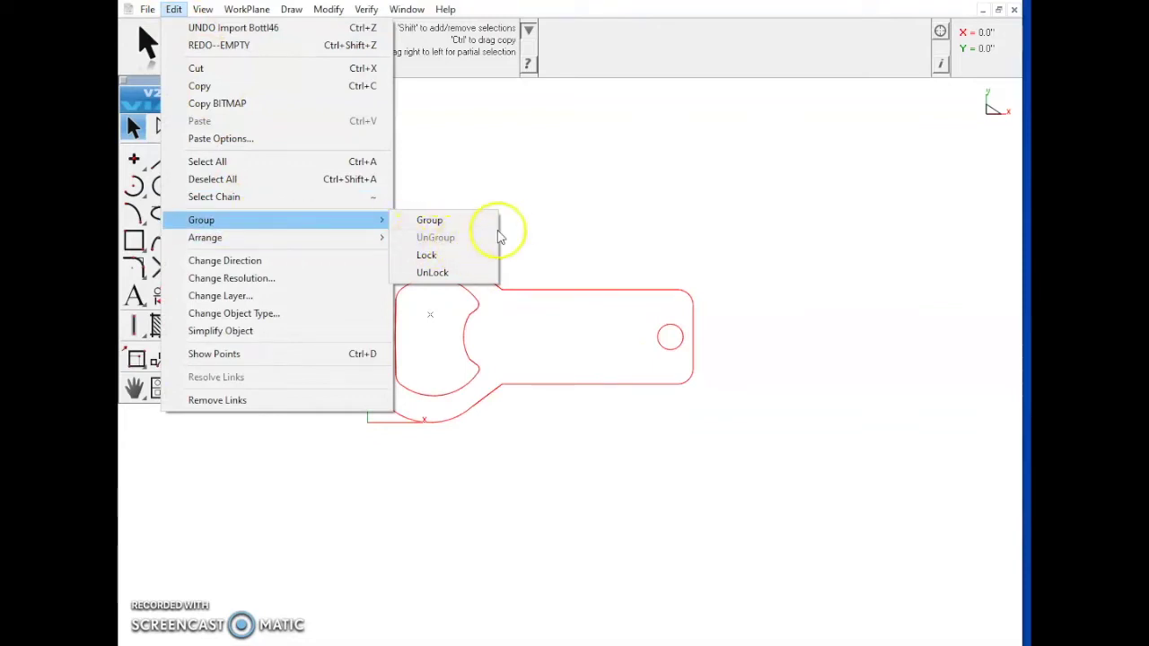
left_click(554, 240)
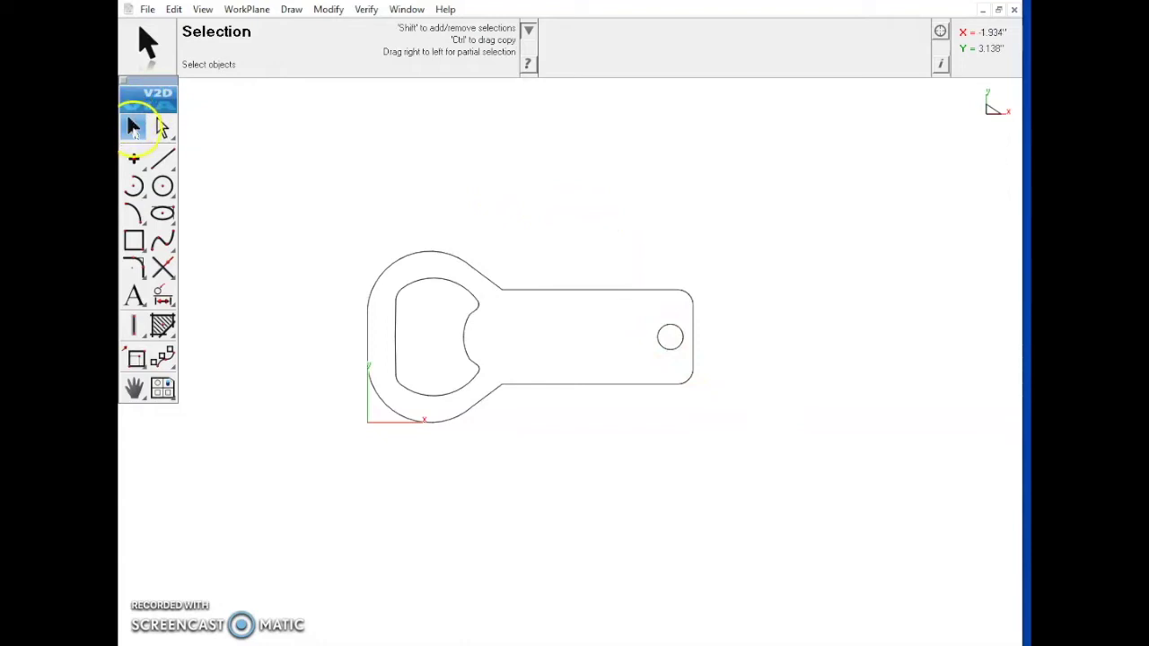
Lengthen the bottle opener's handle by stretching its rounded end and small hole about 2.2 inches outward along x.
left_click_drag(592, 257, 766, 467)
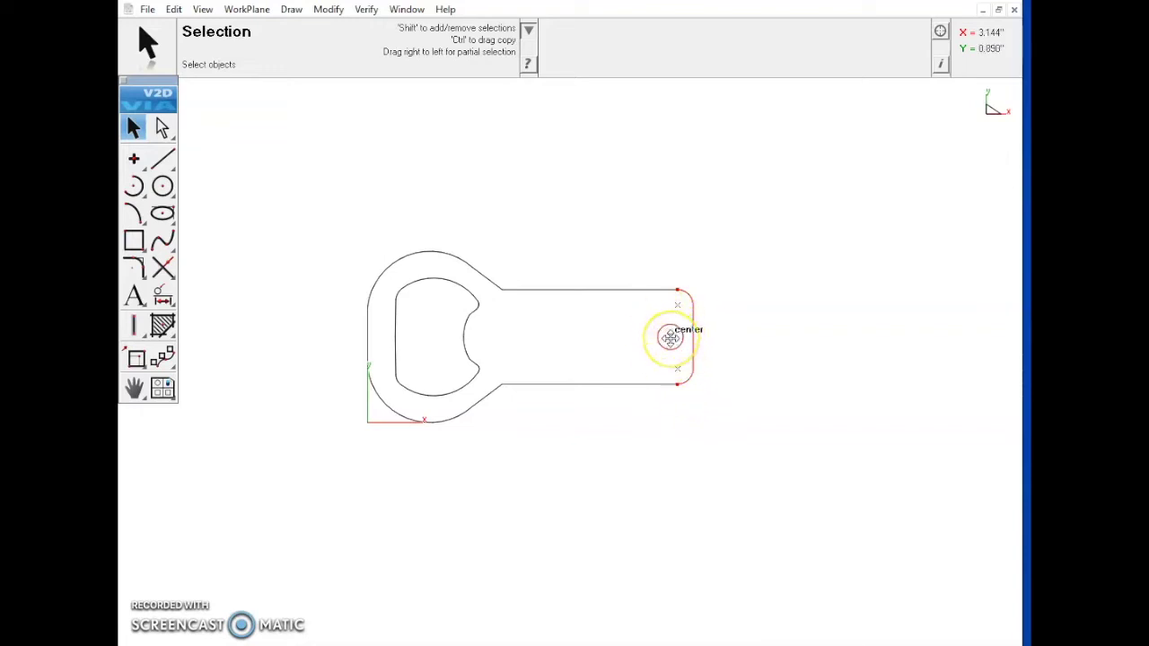
left_click_drag(670, 337, 885, 337)
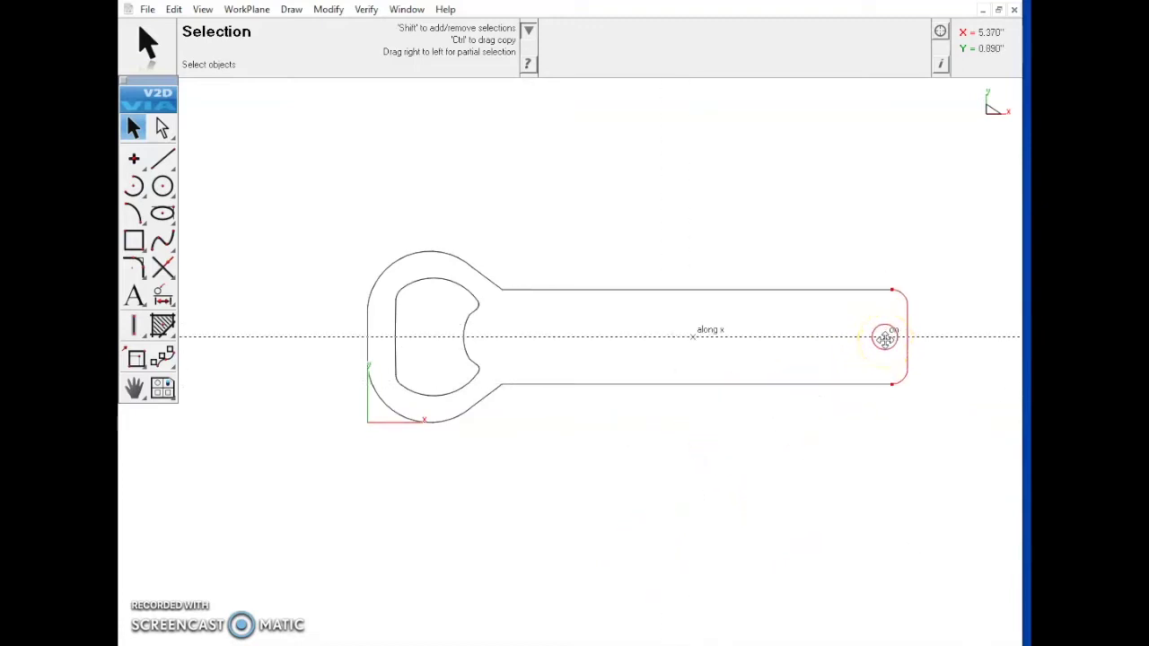
left_click_drag(878, 349, 881, 339)
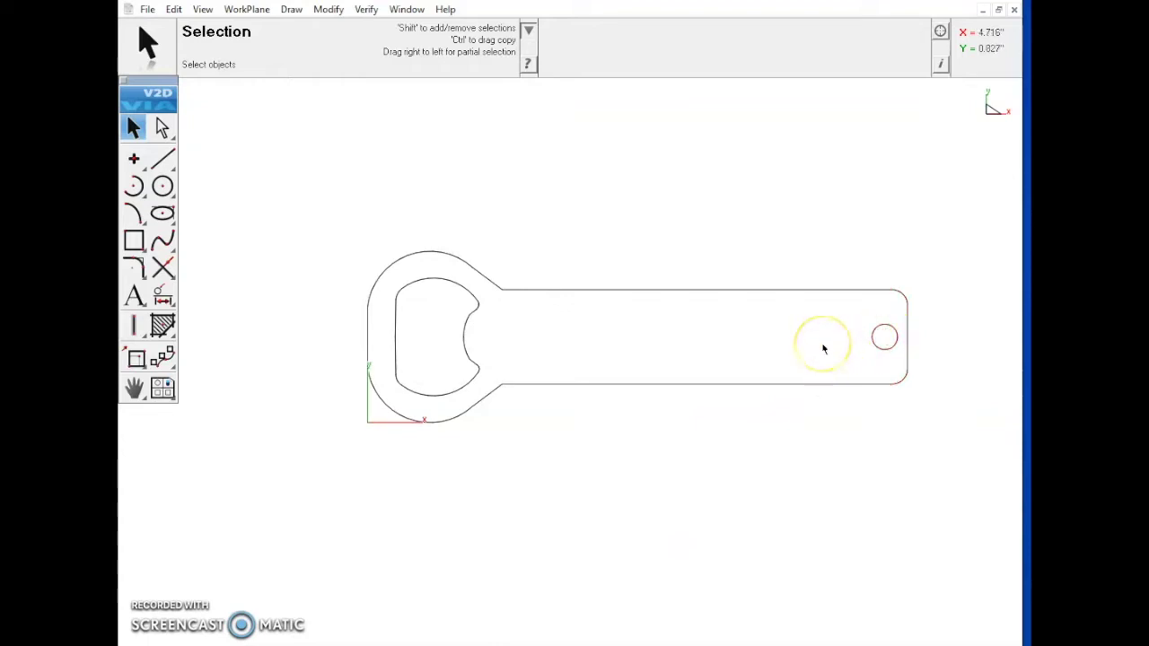
left_click(759, 373)
Draw three circles of 0.5 inch diameter spaced along the handle's centerline, aligned with the small end hole.
left_click(161, 187)
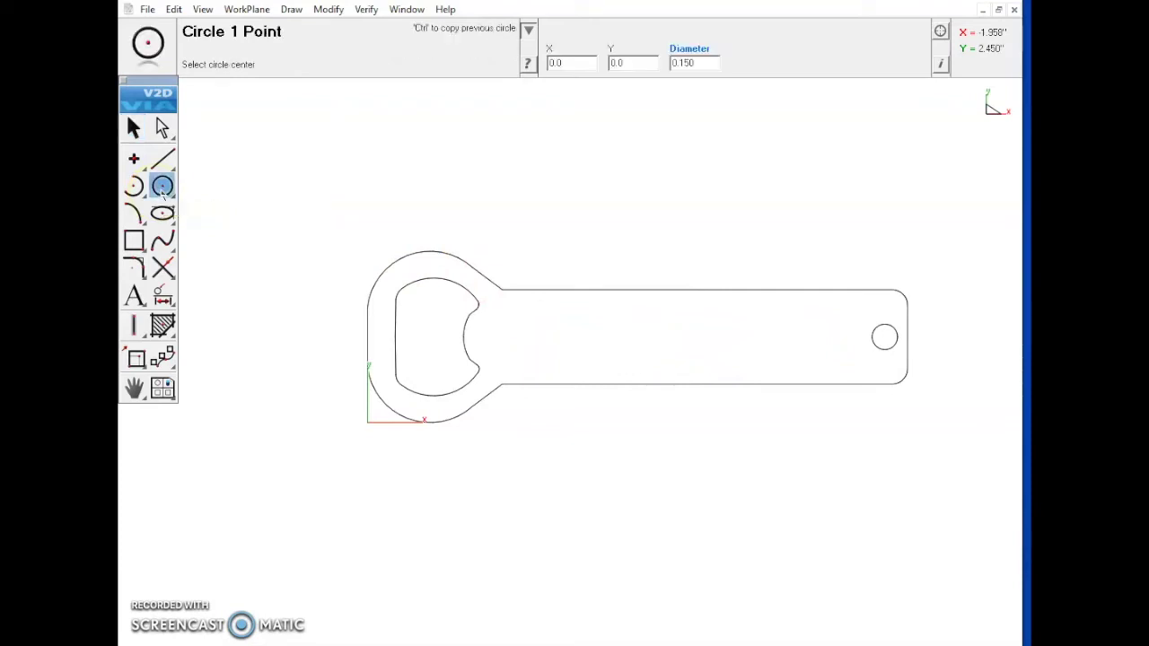
left_click_drag(698, 66, 661, 74)
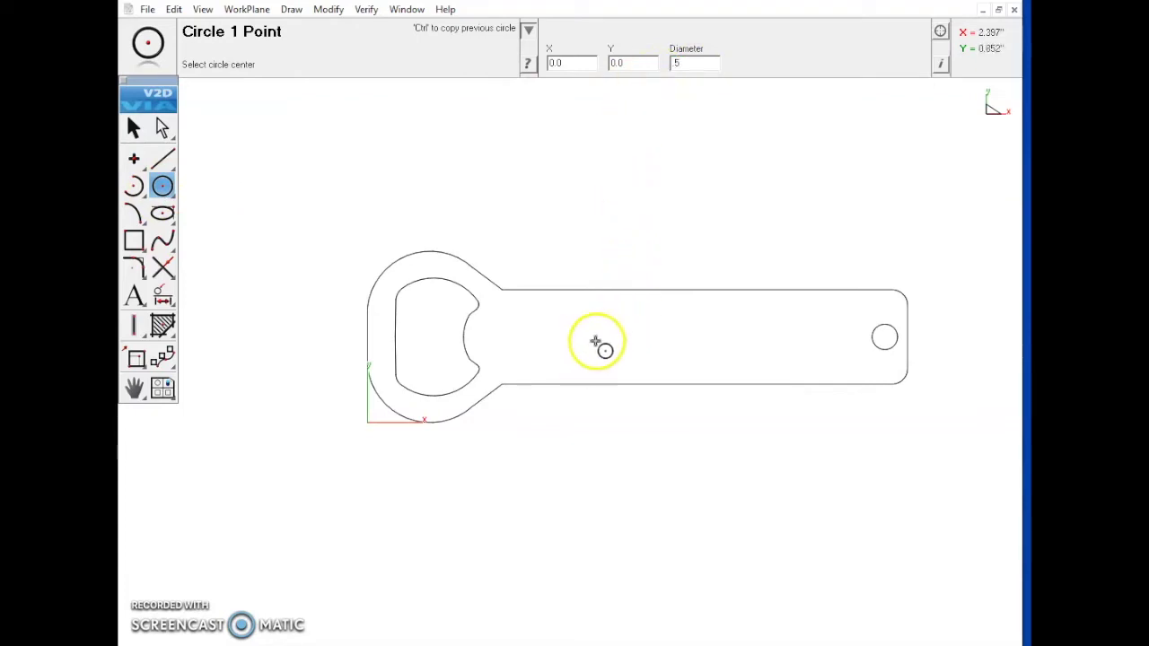
key("Escape")
left_click(163, 185)
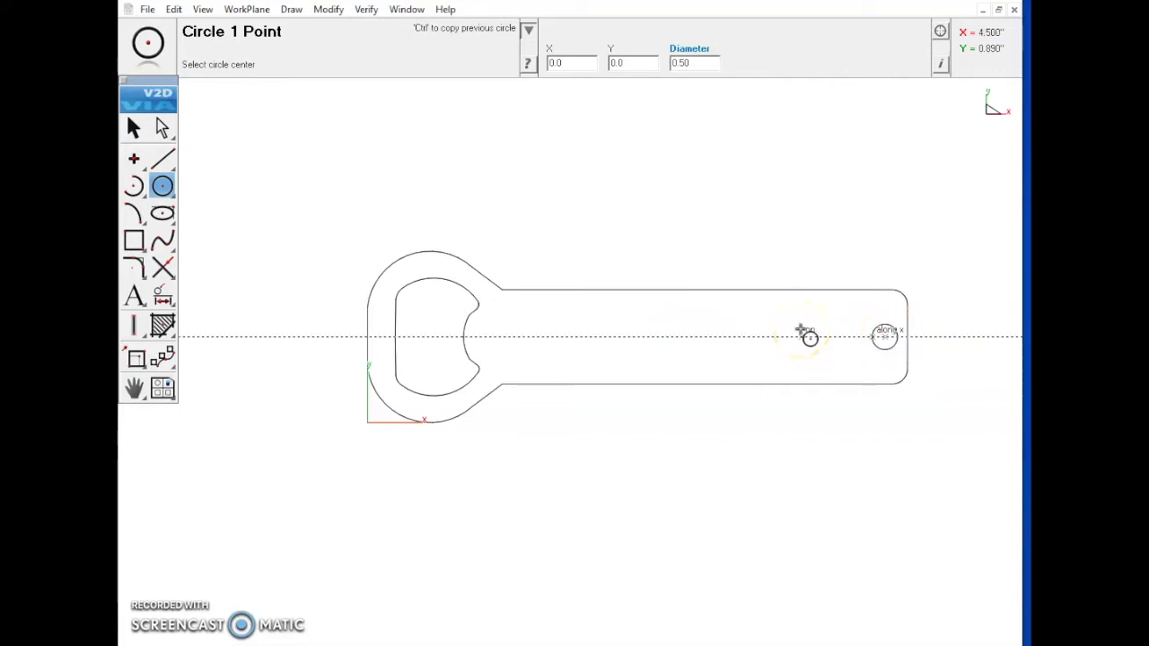
left_click(714, 338)
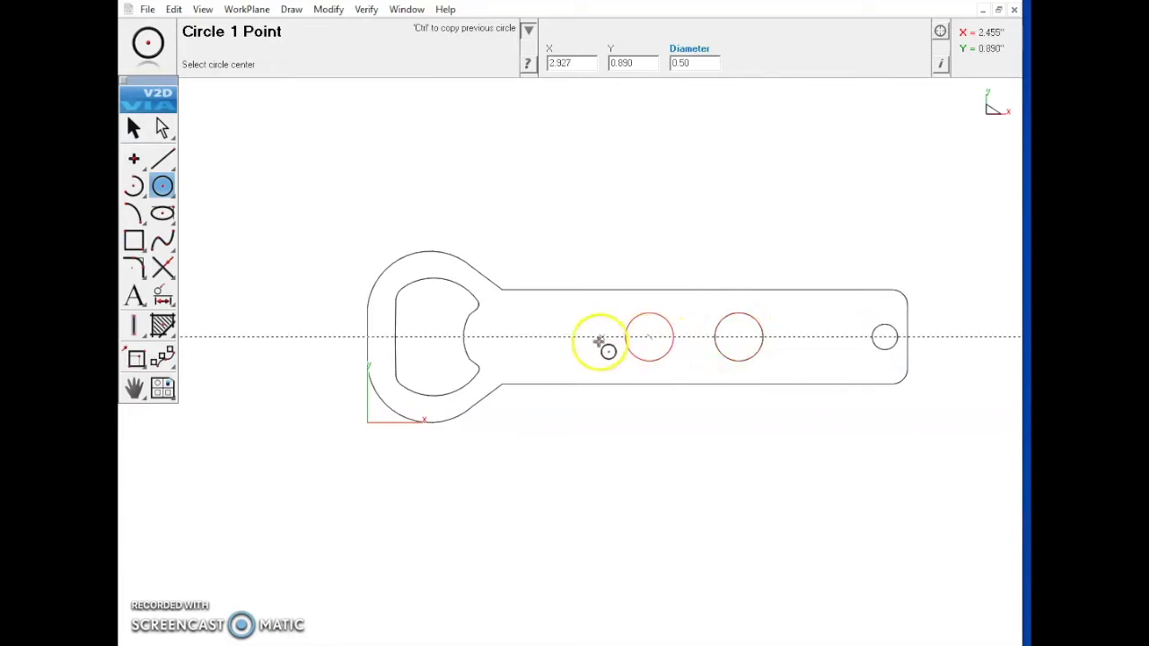
left_click(553, 344)
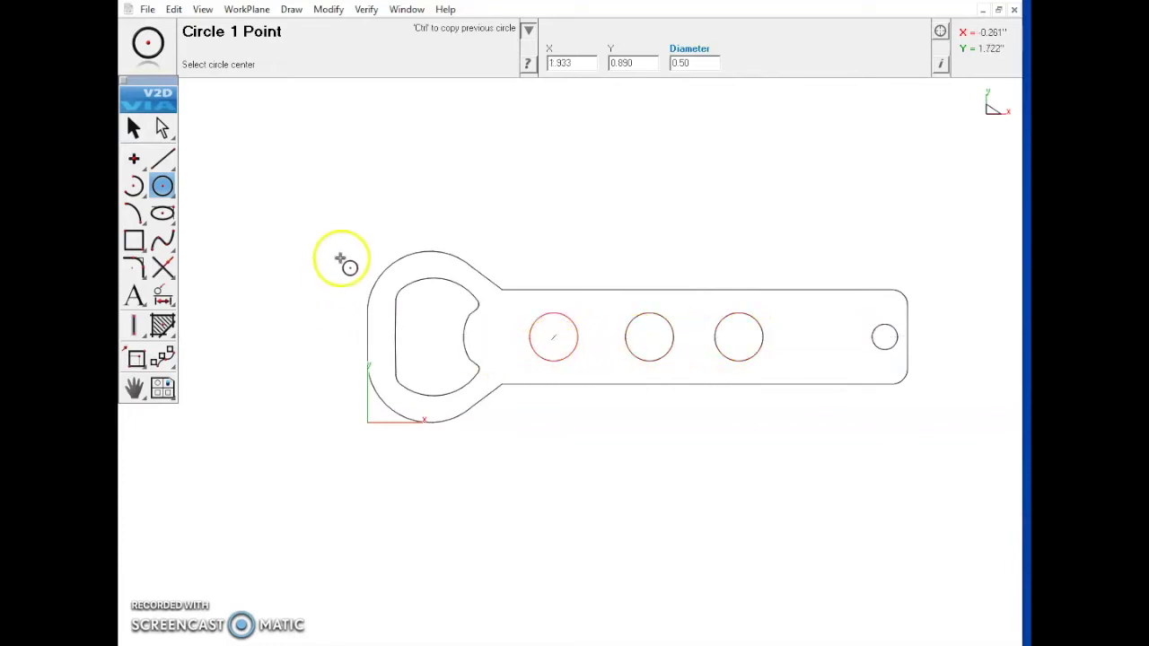
left_click(134, 129)
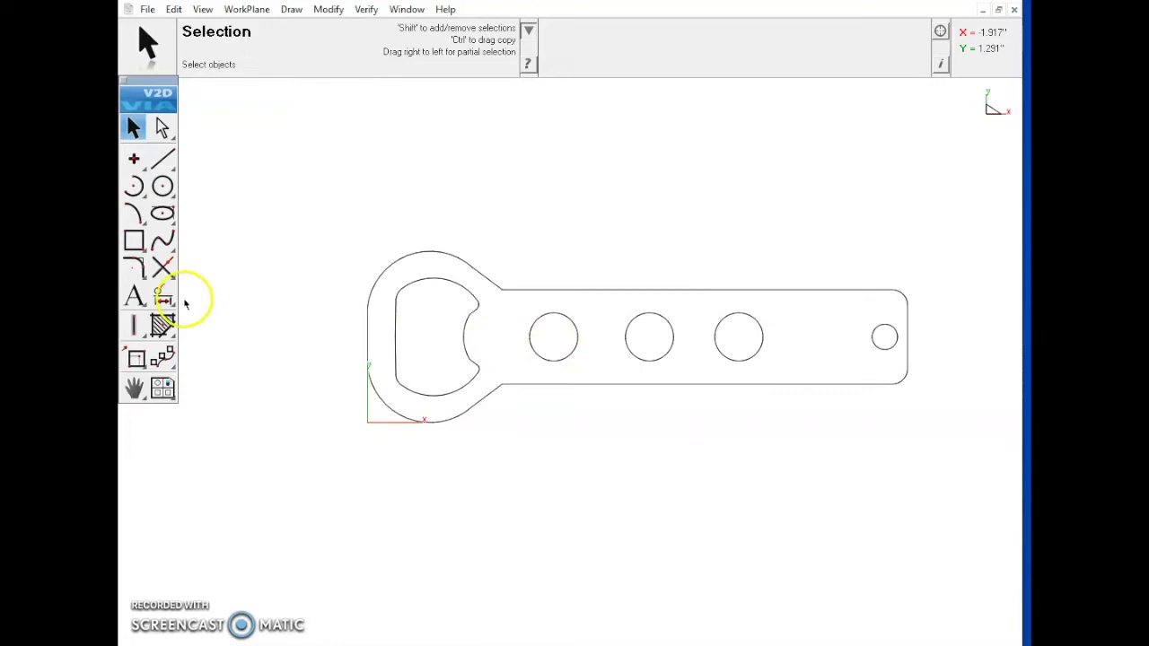
Add the horizontal text "H" on the handle between the outermost large circle and the small end hole.
left_click(133, 296)
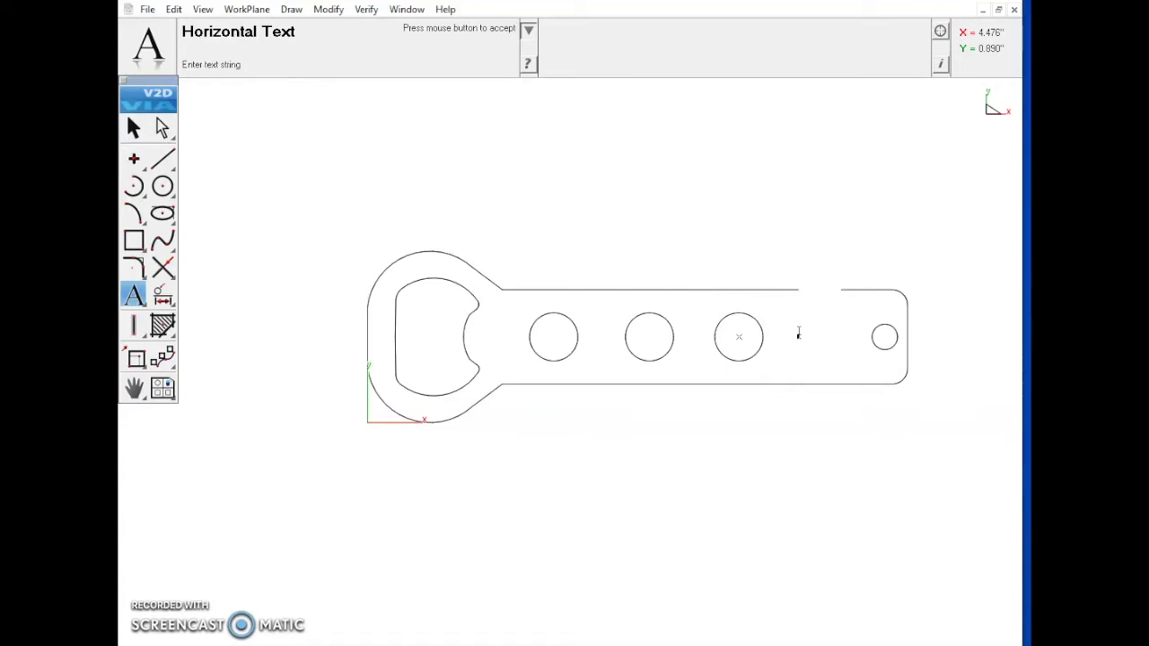
type("H")
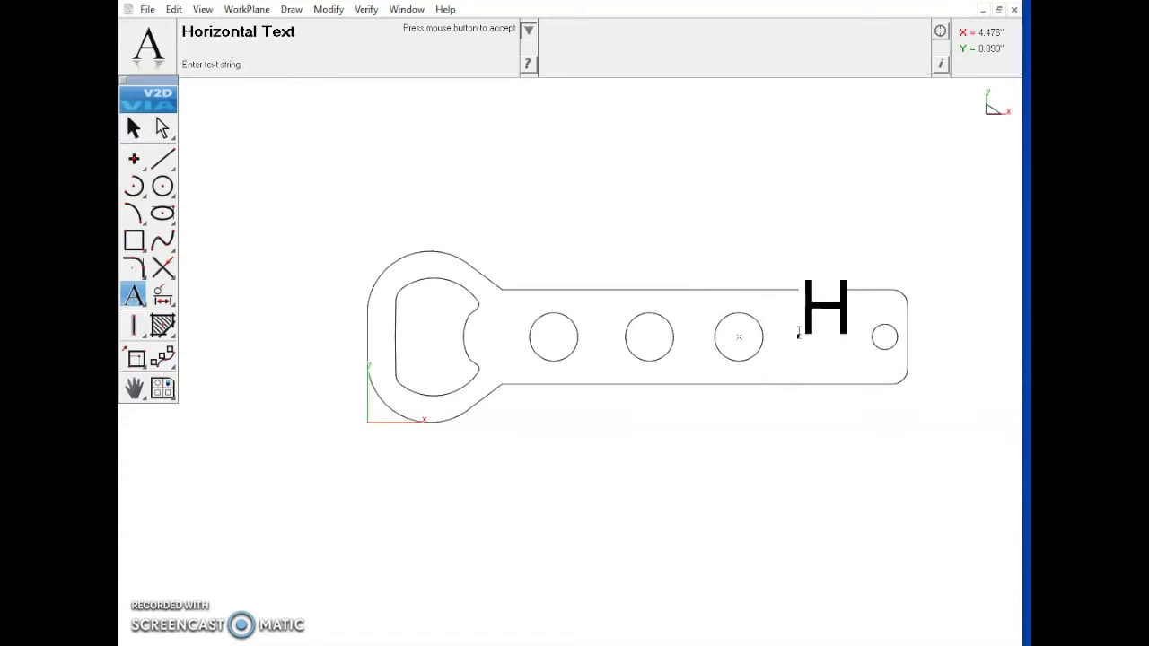
left_click(135, 128)
left_click(135, 129)
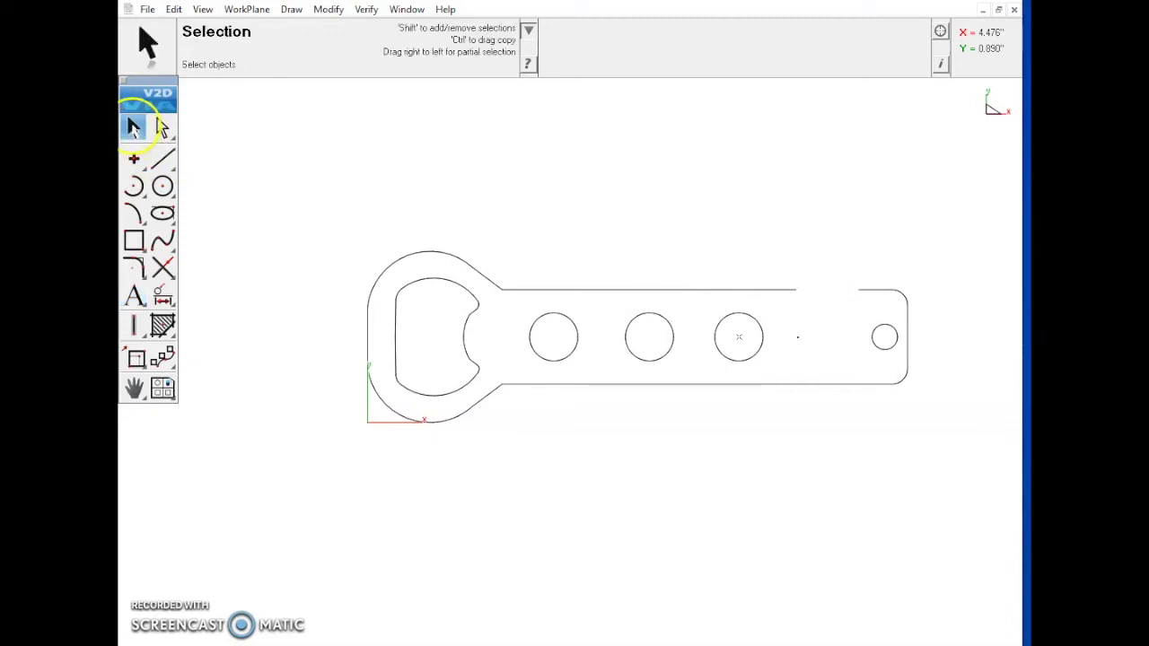
Move the letter H down so it is centered across the handle's width, in line with the circles.
left_click(822, 315)
left_click_drag(822, 316, 820, 334)
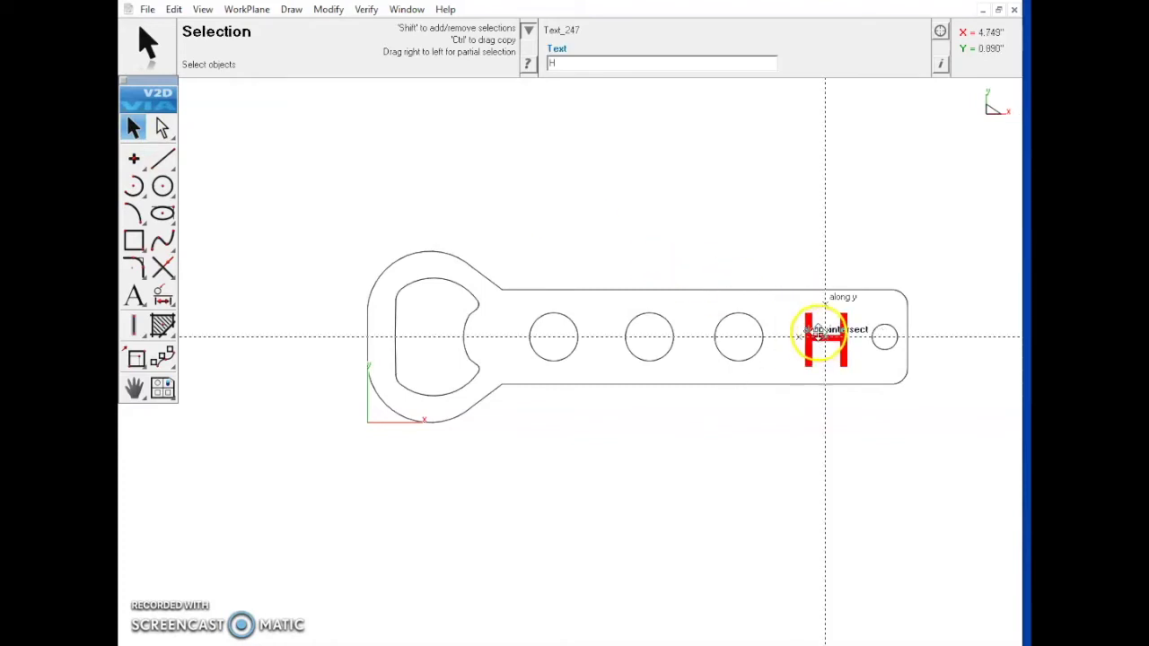
scroll(846, 339, "up", 3)
left_click_drag(787, 333, 775, 320)
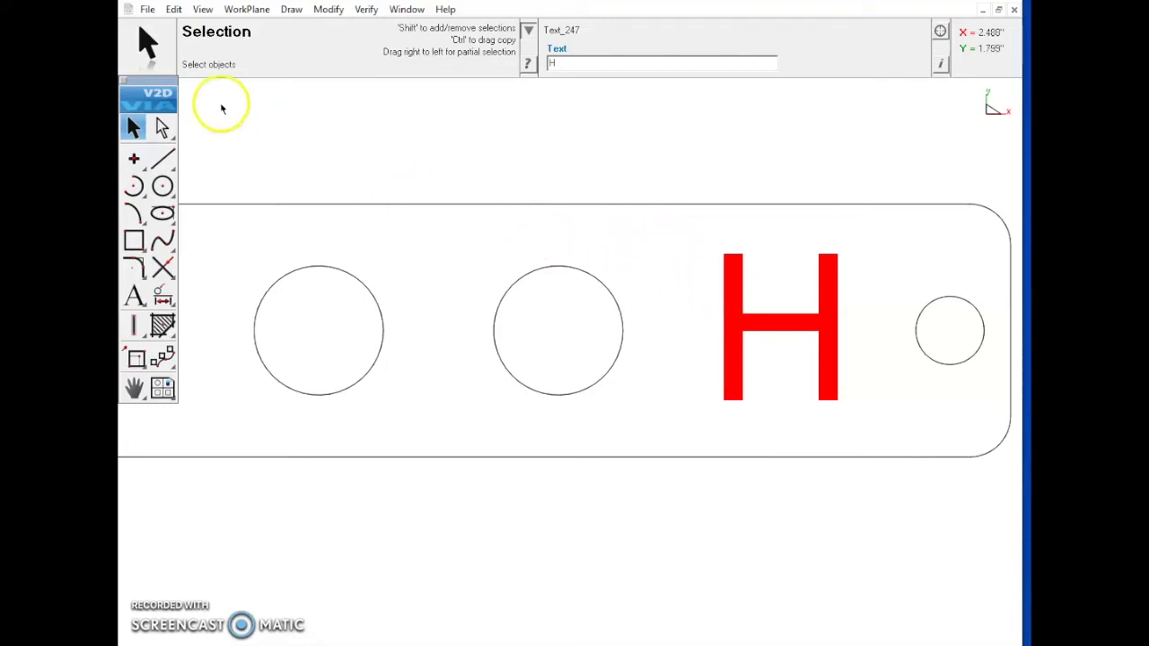
Change the H text's object type to Lines, deleting the original and using the work layer.
left_click(203, 16)
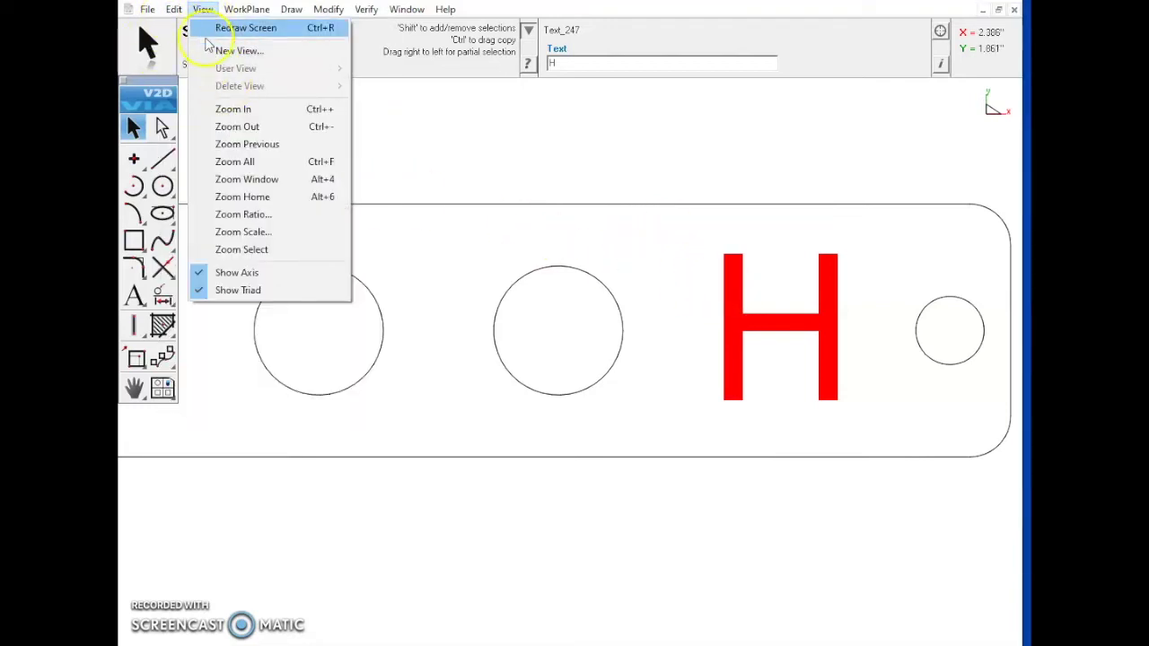
mouse_move(173, 10)
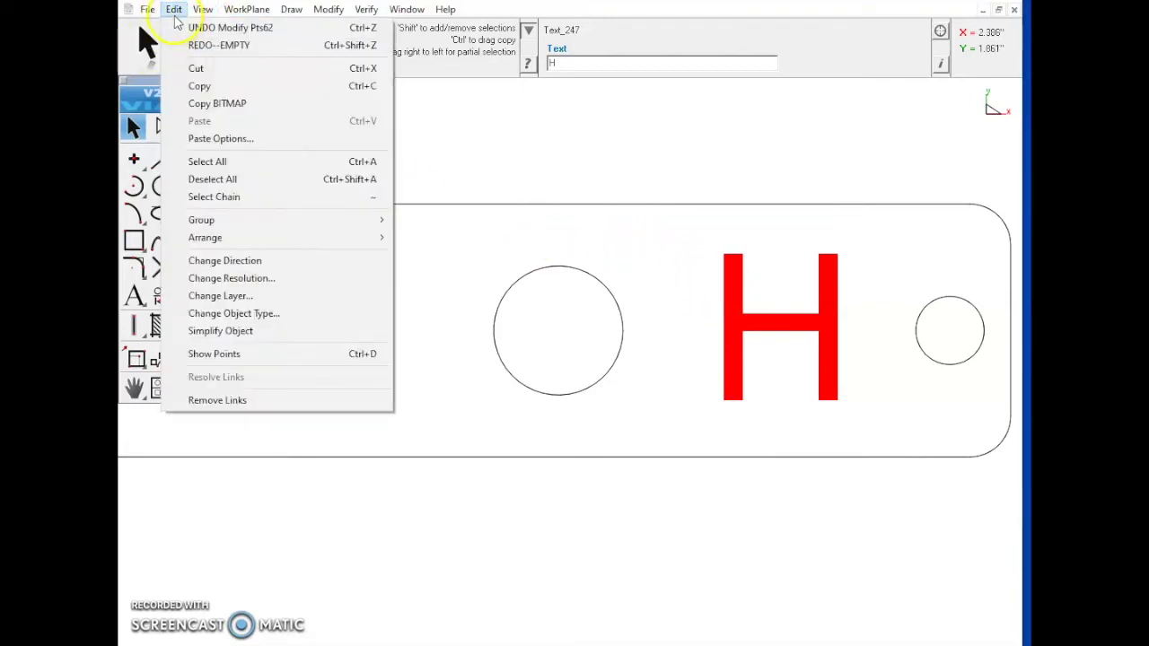
left_click(260, 316)
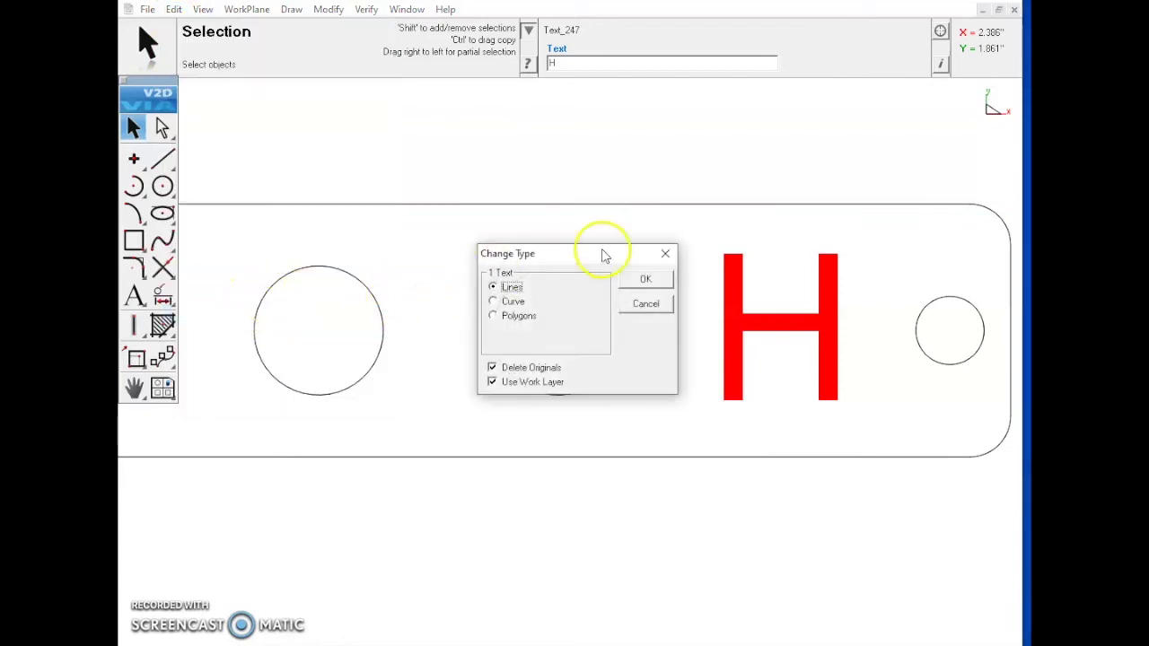
left_click(633, 285)
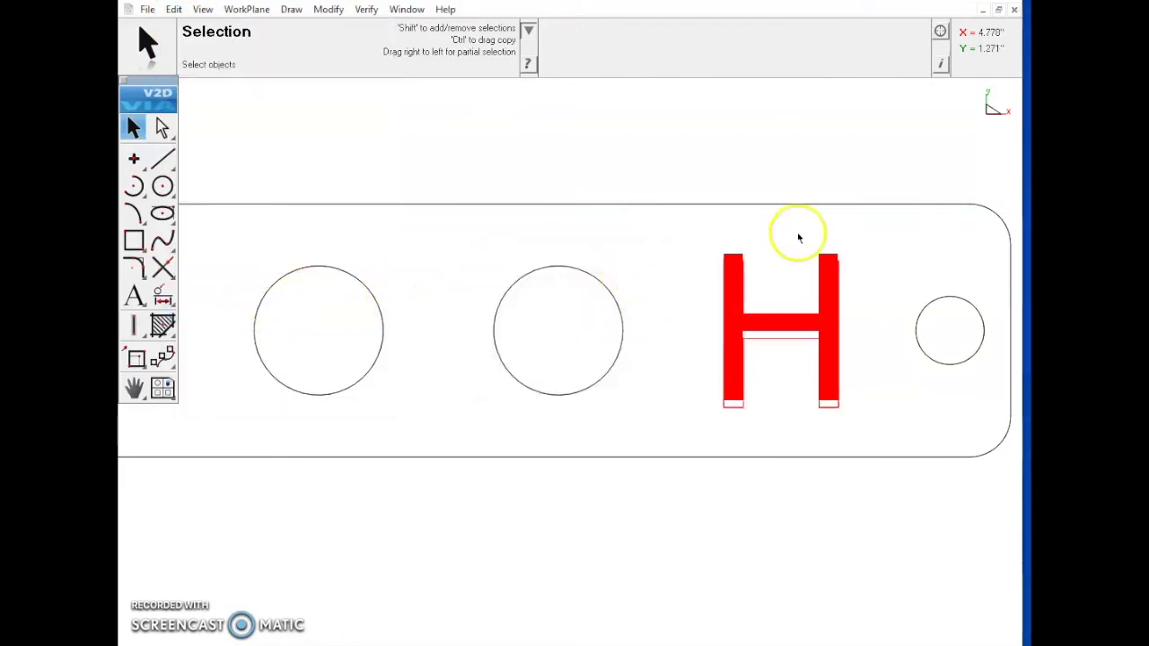
Delete the leftover filled H text object, keeping the converted outline lines.
left_click(807, 329)
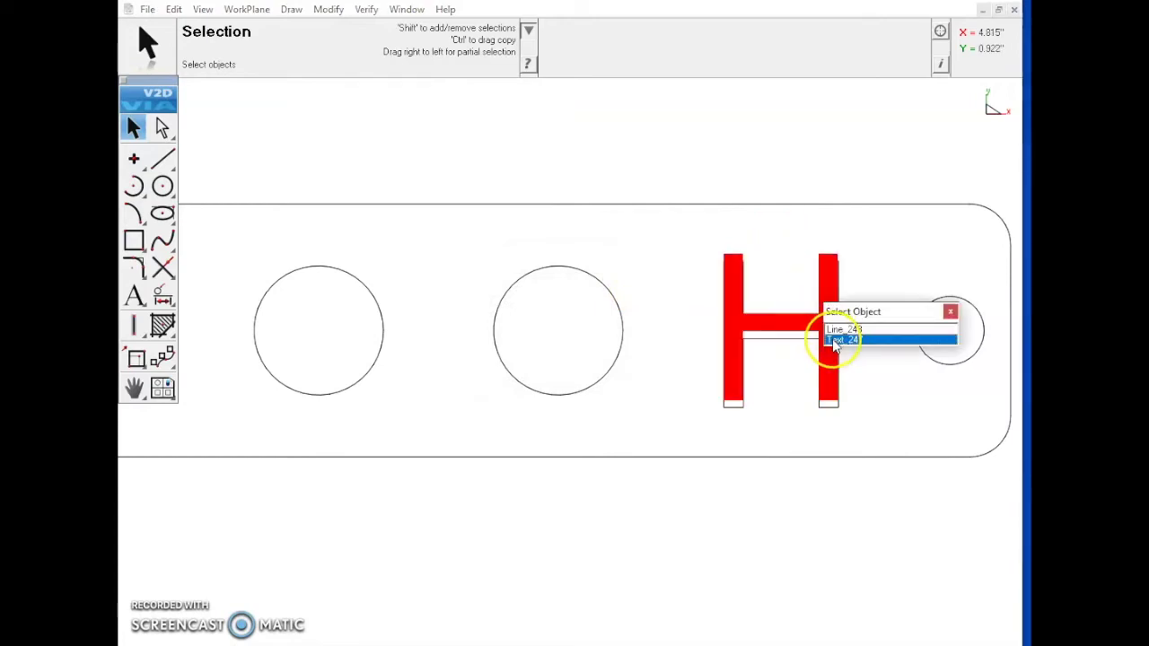
left_click(835, 346)
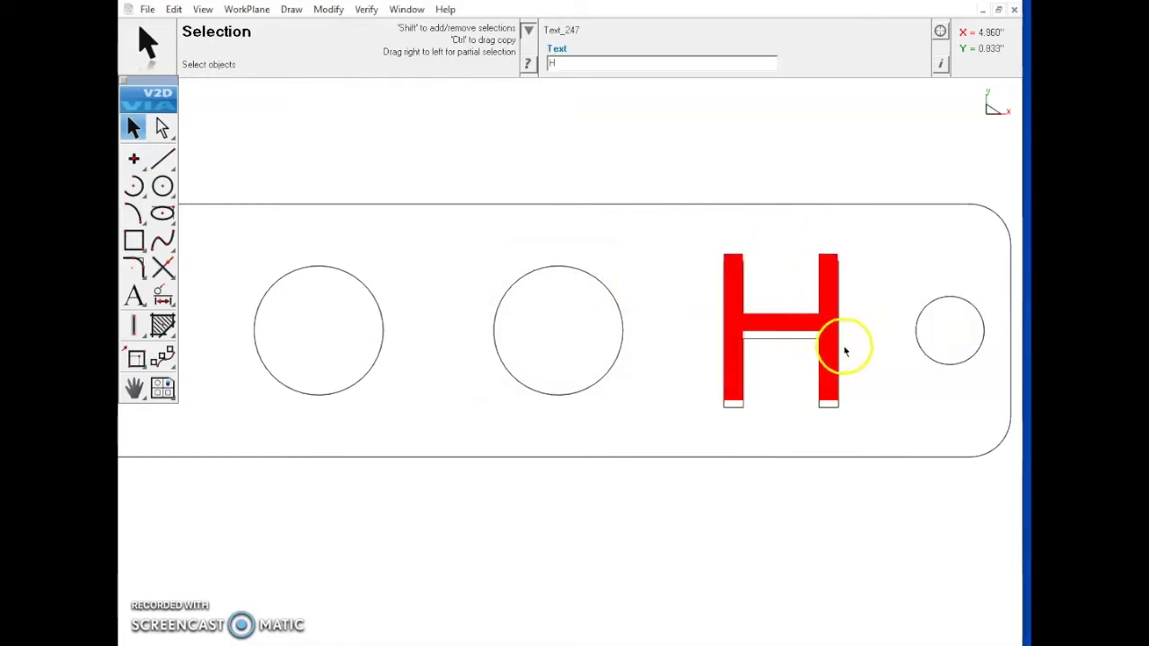
left_click(845, 352)
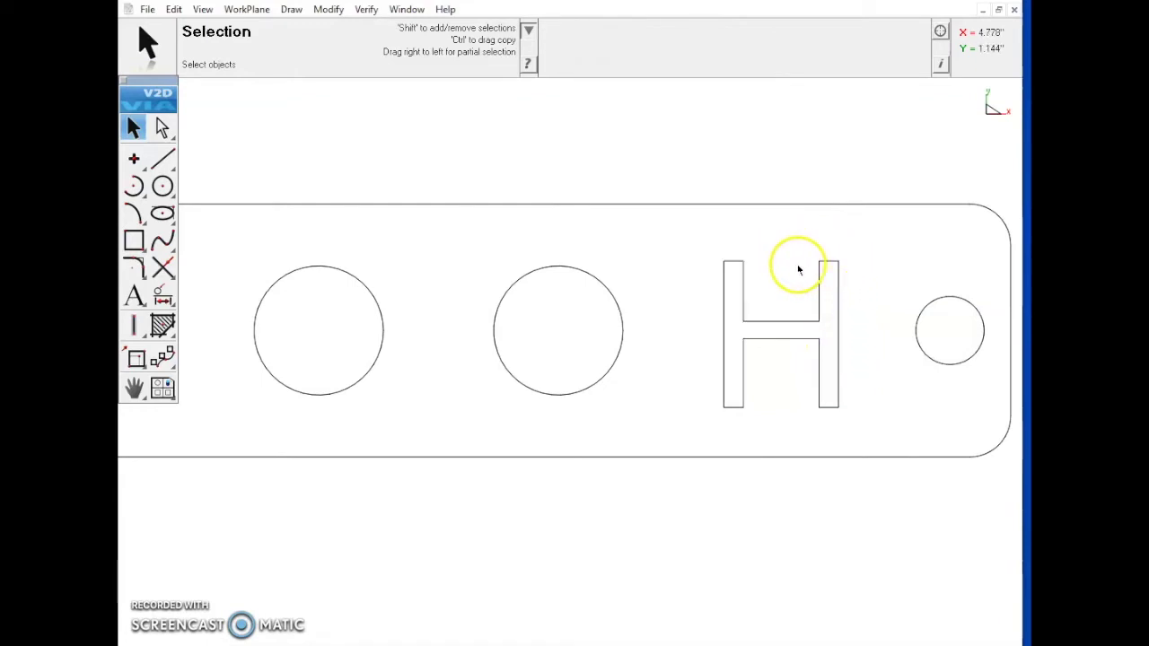
scroll(841, 381, "down", 2)
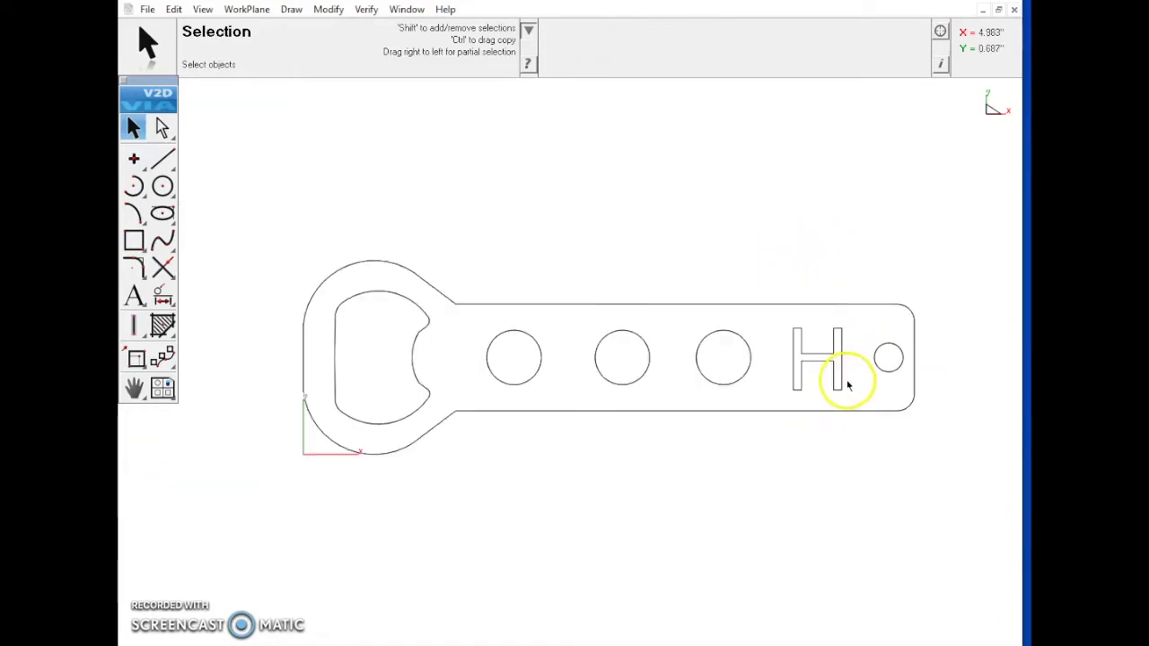
scroll(644, 450, "down", 2)
scroll(401, 394, "up", 3)
mouse_move(327, 249)
left_mouse_down()
mouse_move(329, 313)
mouse_move(369, 484)
left_mouse_up()
mouse_move(368, 362)
left_mouse_down()
mouse_move(319, 362)
mouse_move(391, 361)
mouse_move(374, 364)
left_mouse_up()
left_click(355, 372)
scroll(355, 372, "down", 3)
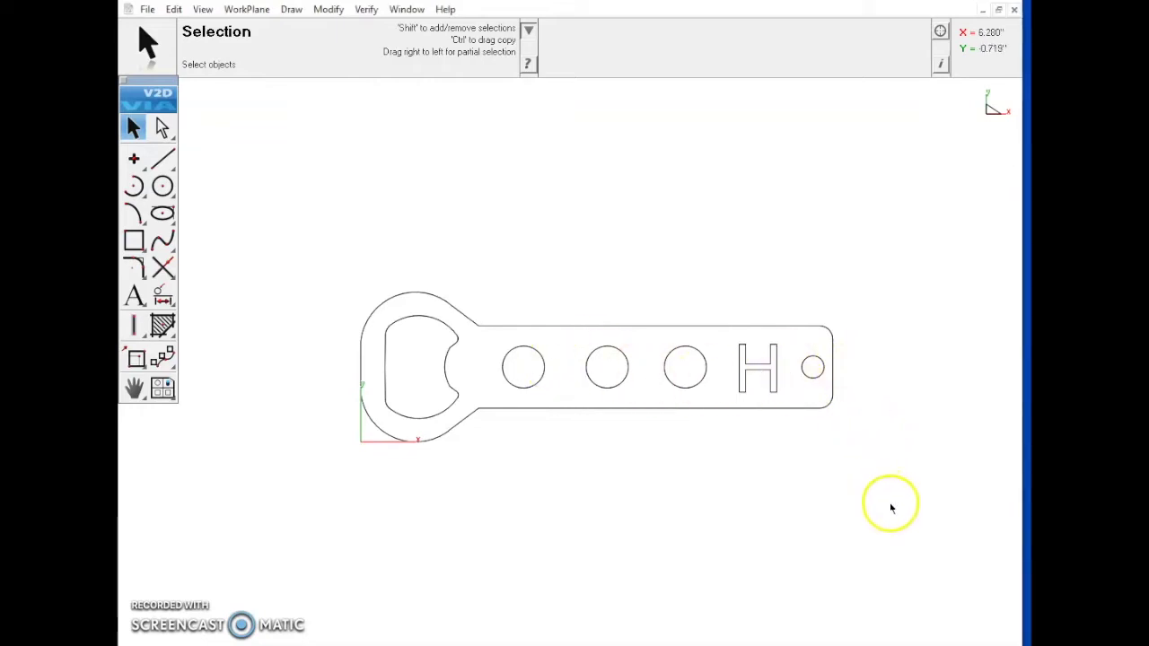
Group all of the bottle opener's geometry, including the holes and the letter H, and select the resulting group.
mouse_move(896, 520)
left_mouse_down()
mouse_move(457, 303)
mouse_move(584, 459)
mouse_move(308, 256)
left_mouse_up()
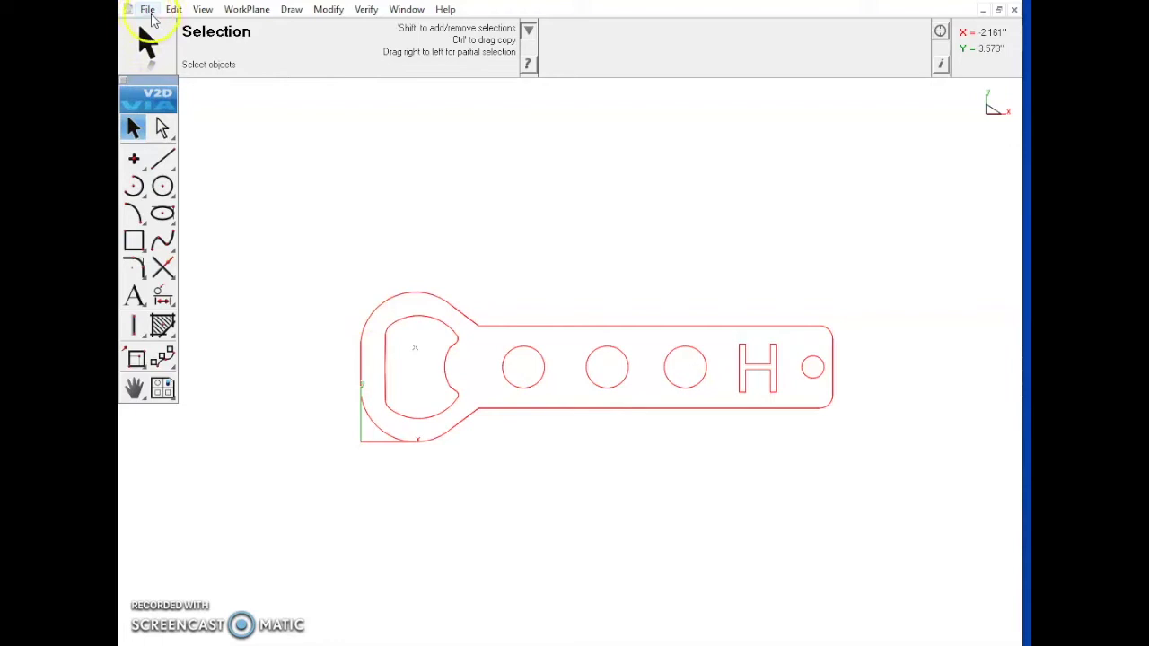
left_click(174, 9)
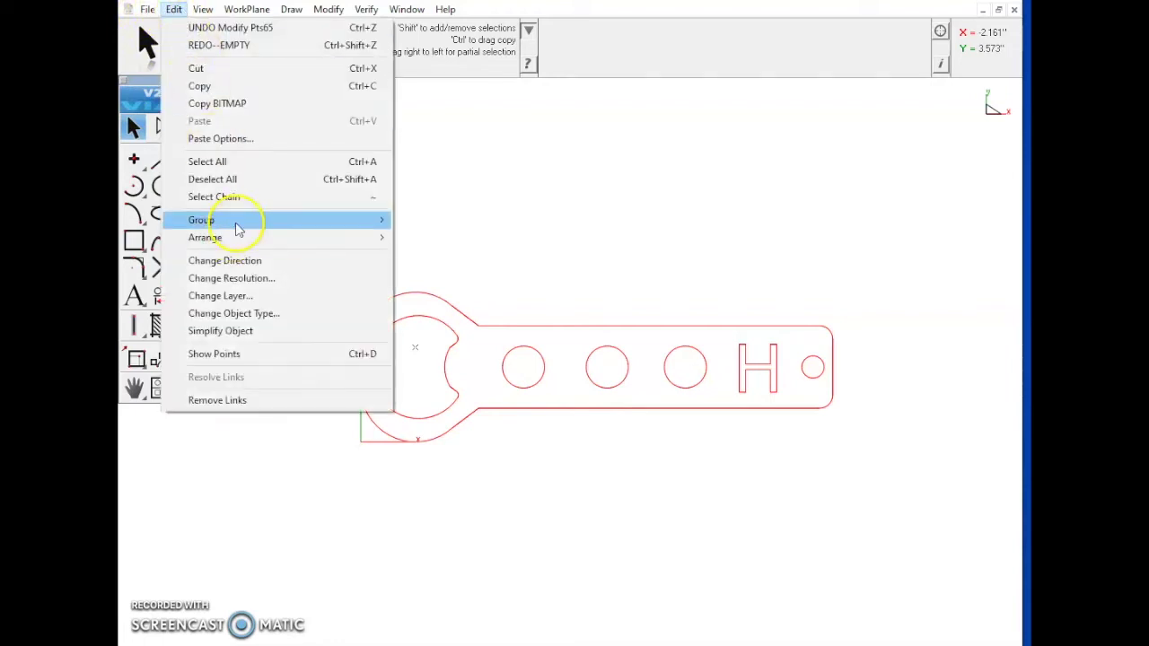
mouse_move(240, 226)
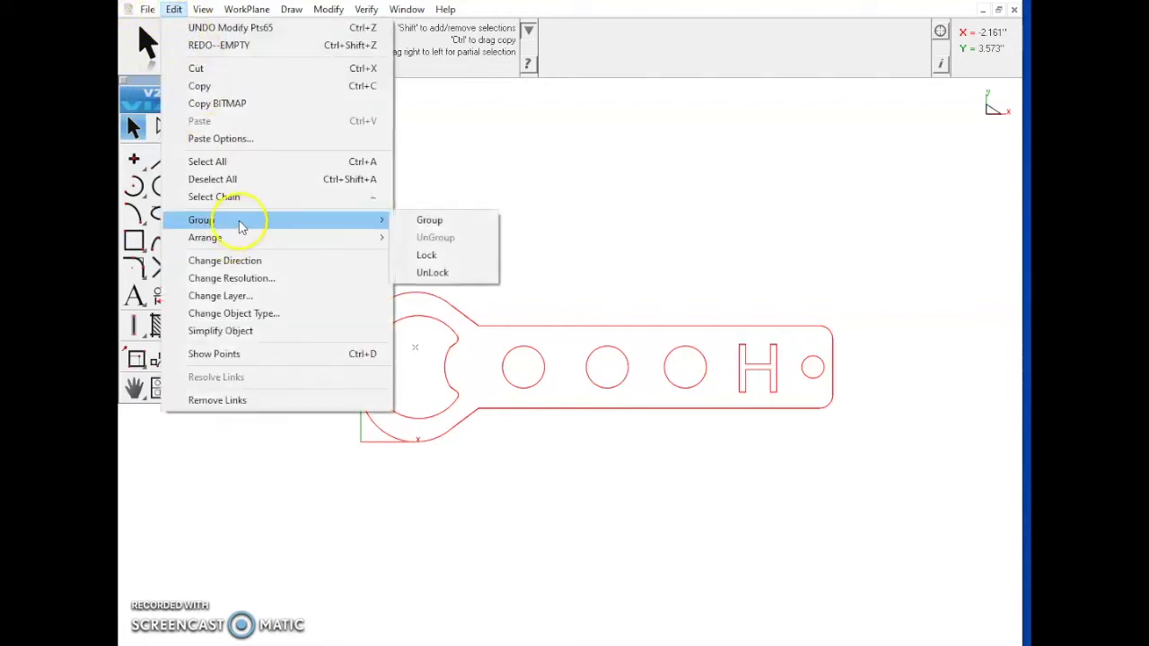
left_click(430, 221)
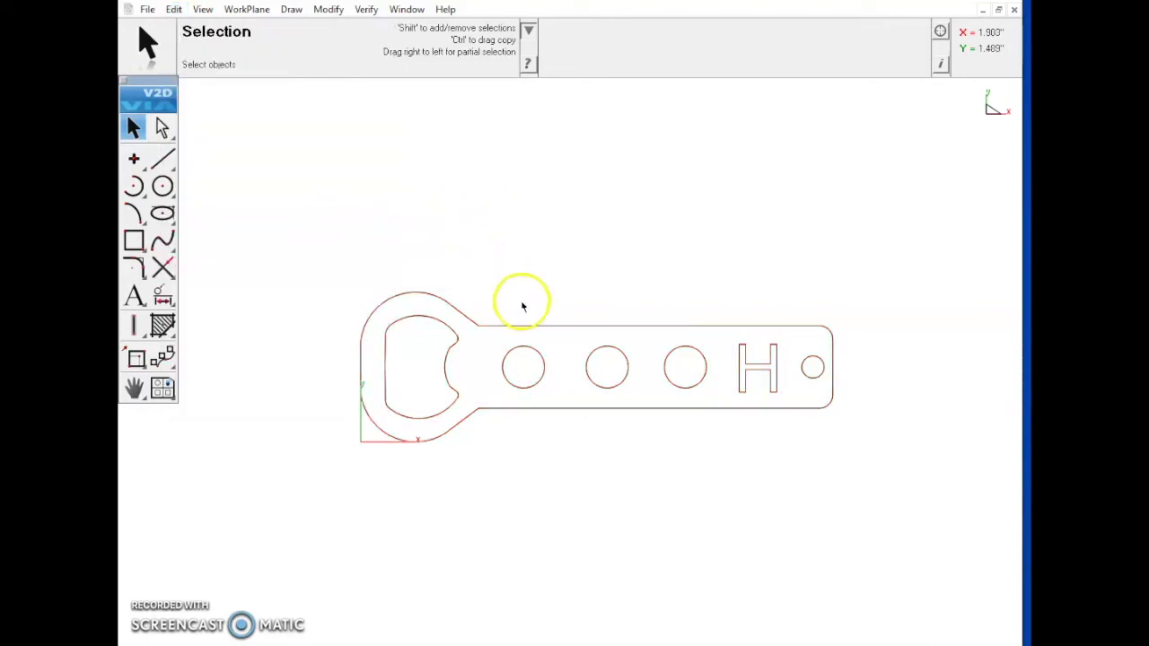
left_click(527, 352)
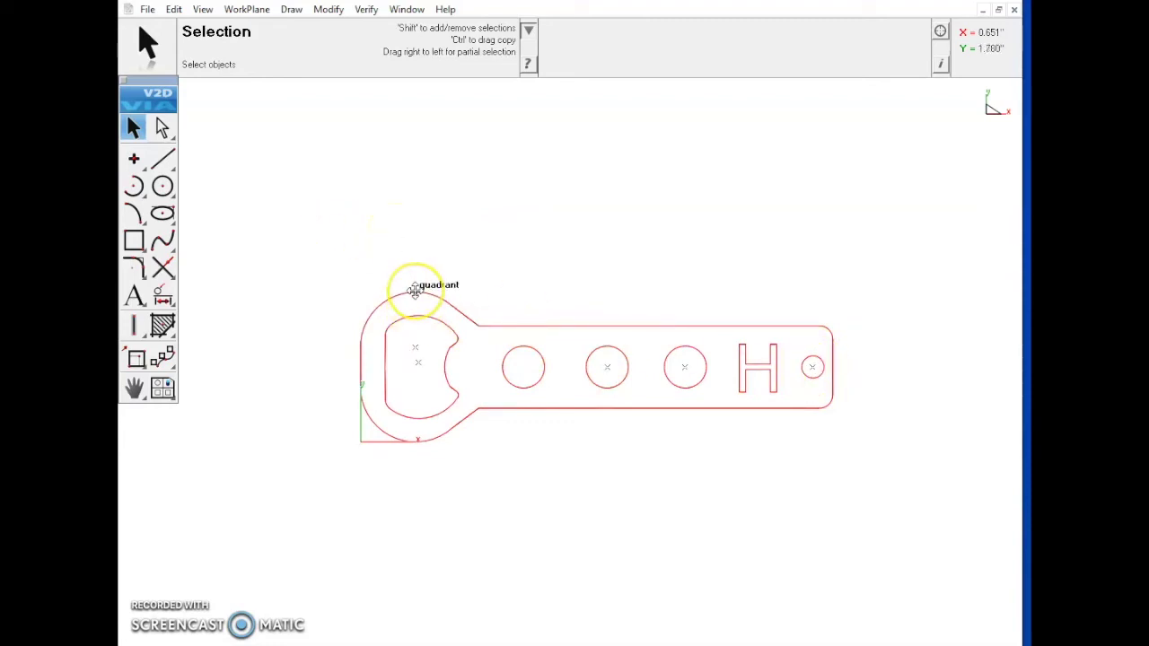
Export the drawing as a DXF file, version R 14 in inches, saved to the Desktop as "Bottle Opener H".
left_click(148, 10)
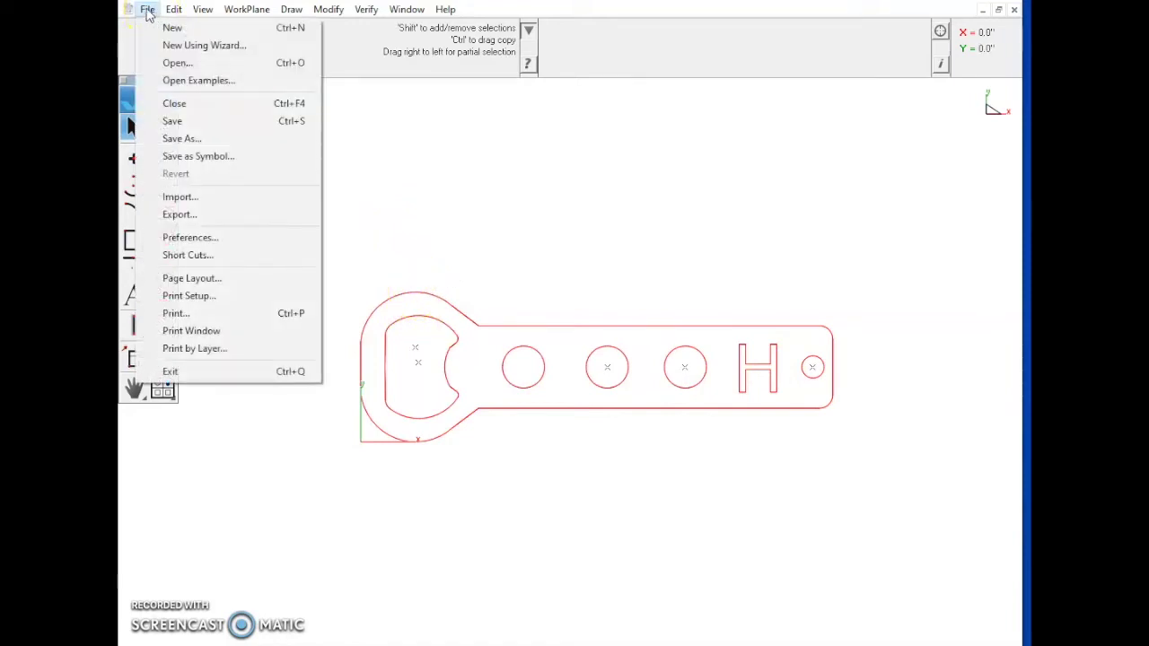
left_click(163, 218)
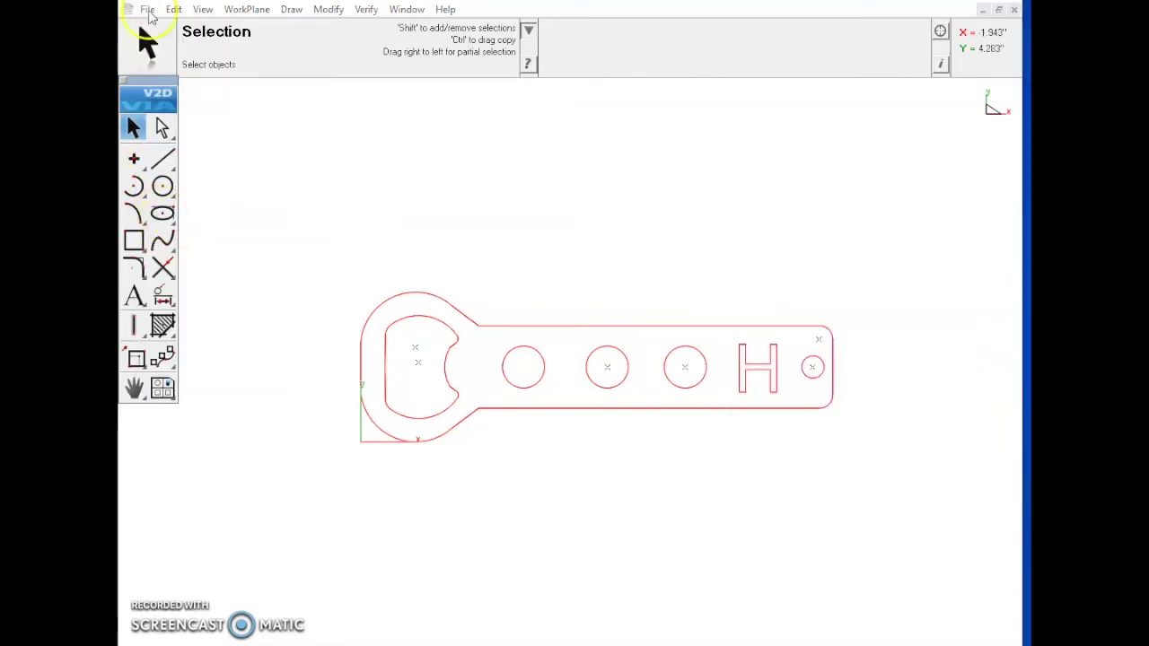
left_click(147, 12)
left_click(212, 214)
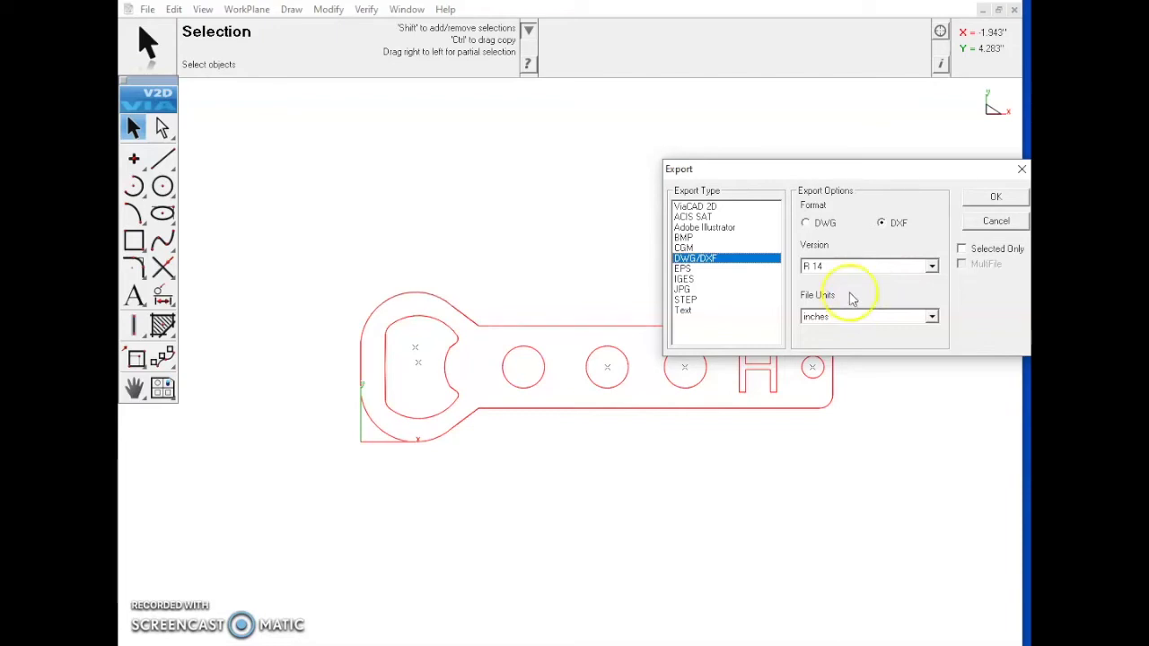
left_click(988, 196)
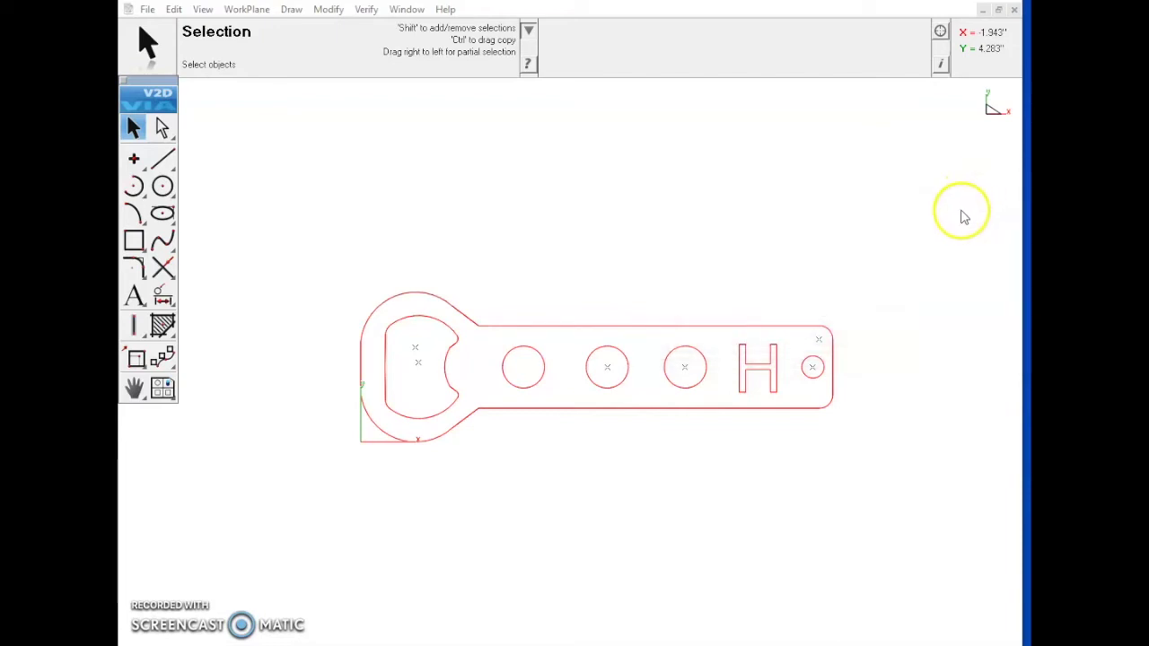
left_click(402, 178)
left_click(347, 364)
left_click(343, 366)
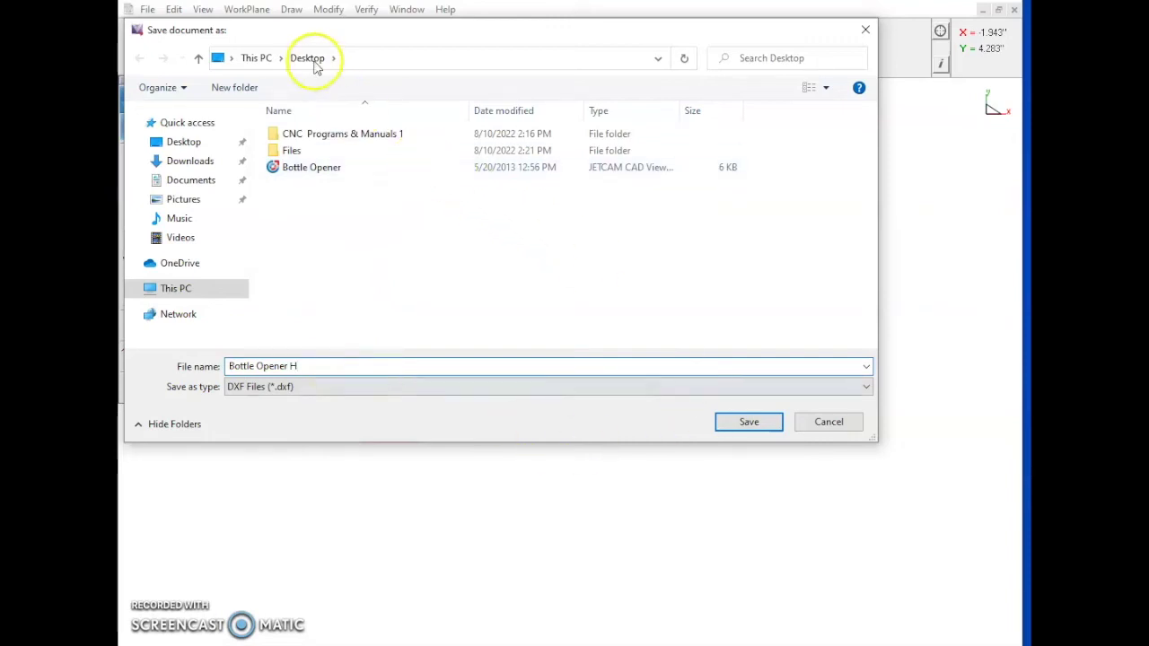
left_click(764, 422)
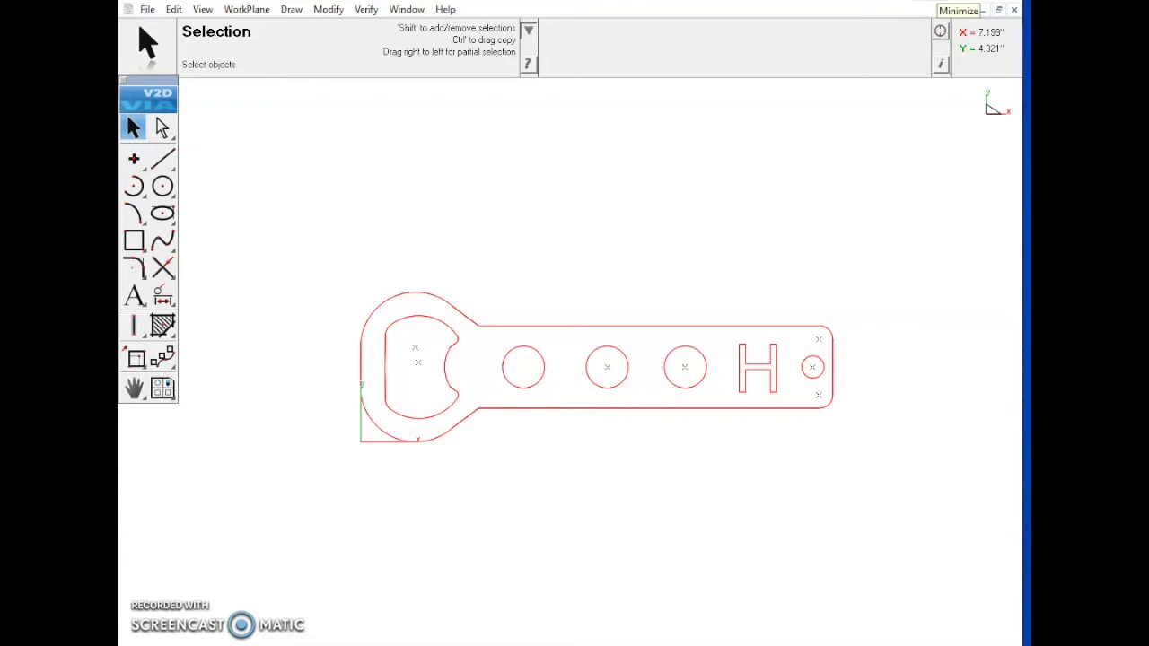
Switch to SheetCam TNG and create a new part.
left_click(982, 9)
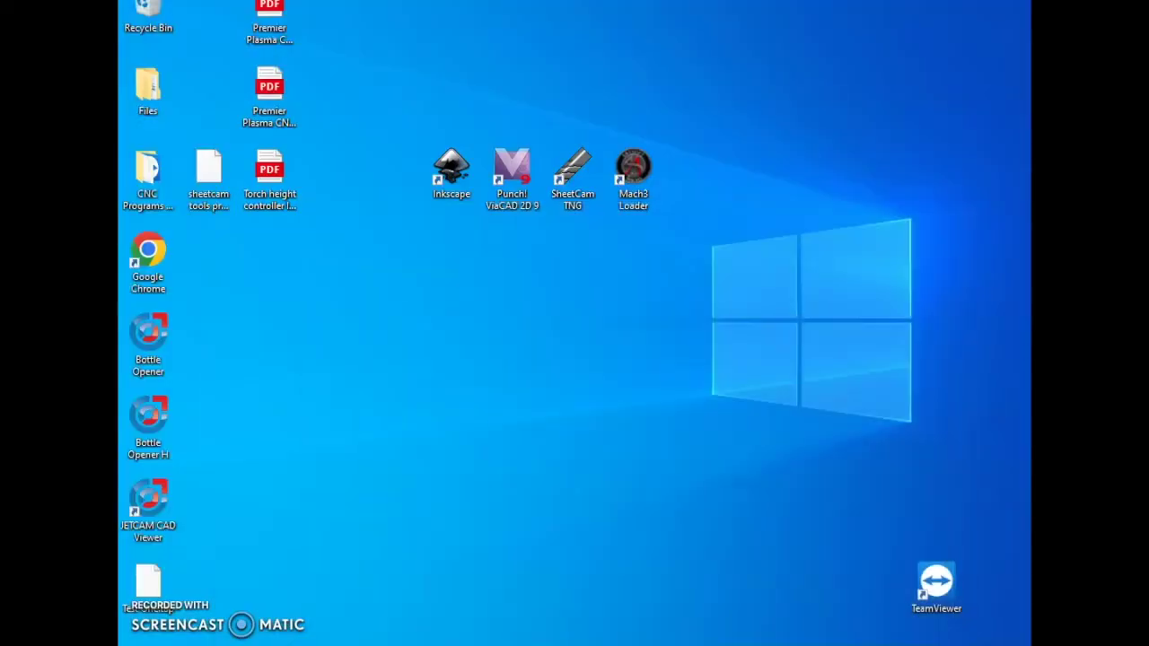
double_click(574, 171)
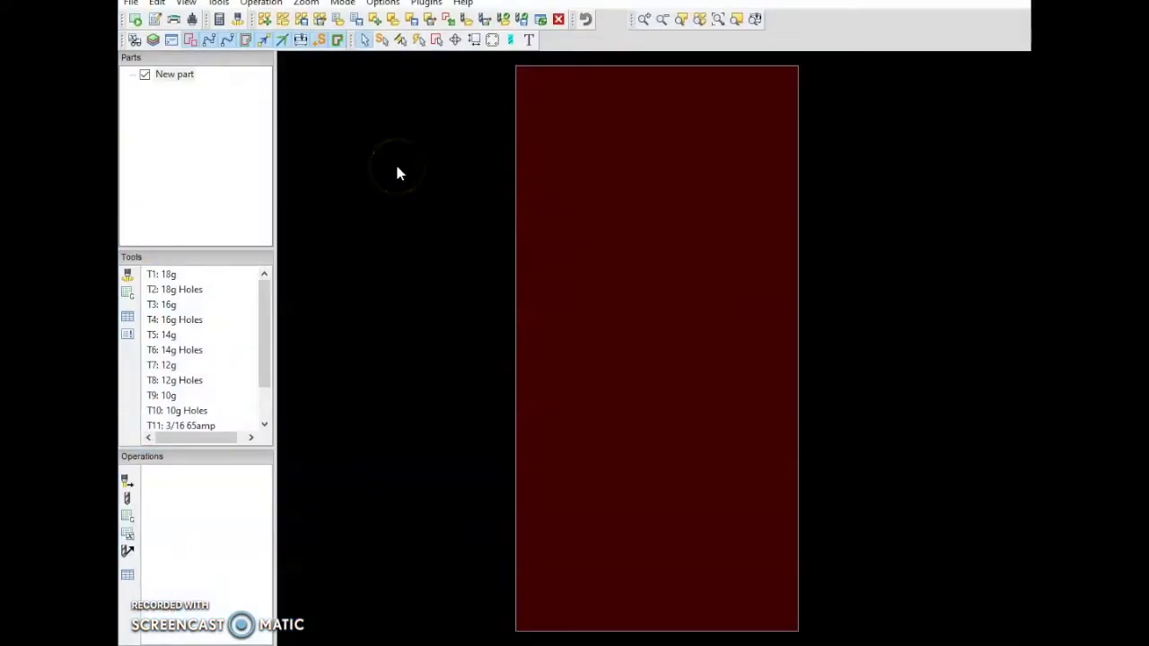
left_click(128, 4)
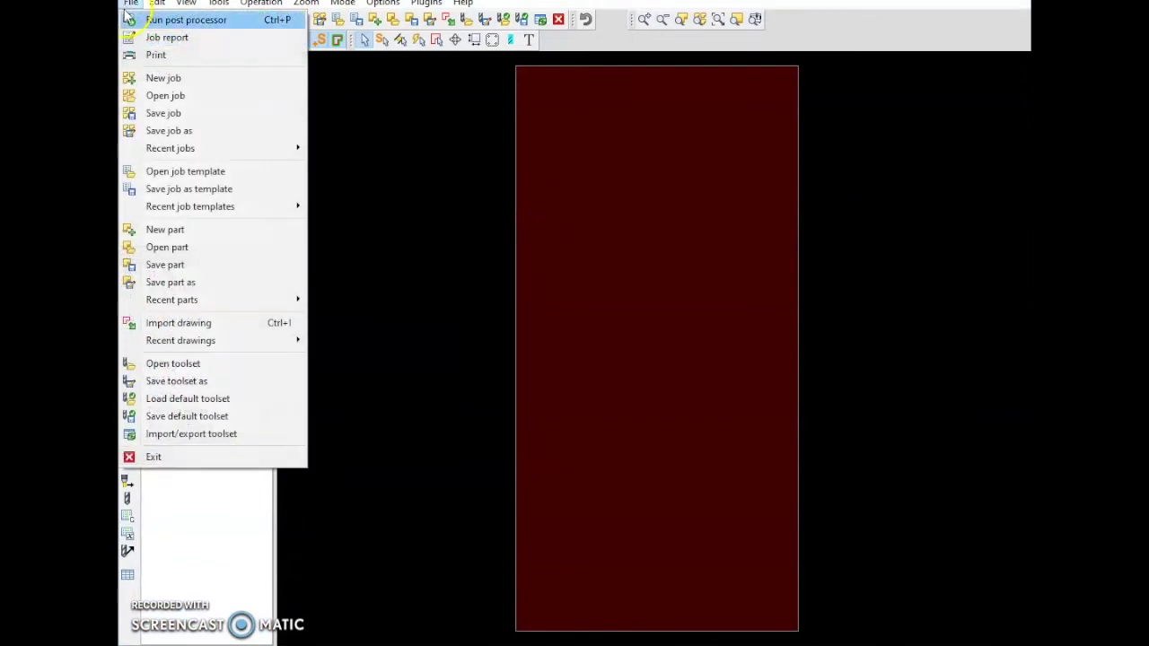
left_click(167, 231)
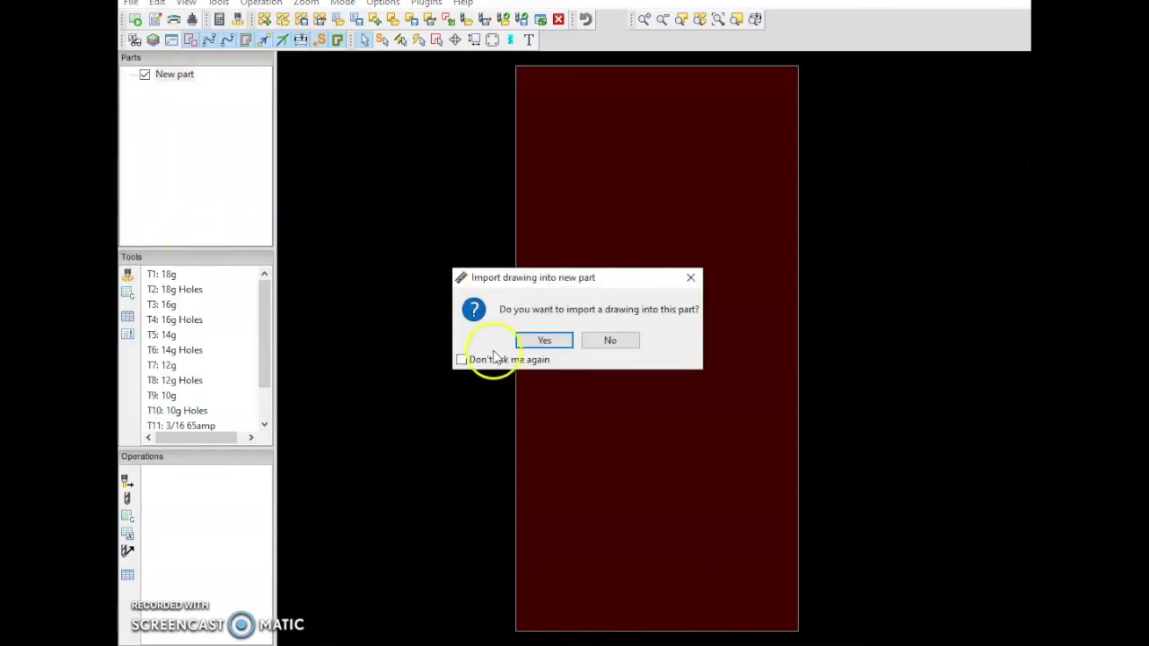
Import the Bottle Opener H drawing into the new part with inch scaling, positioned by its lower-left corner.
left_click(543, 342)
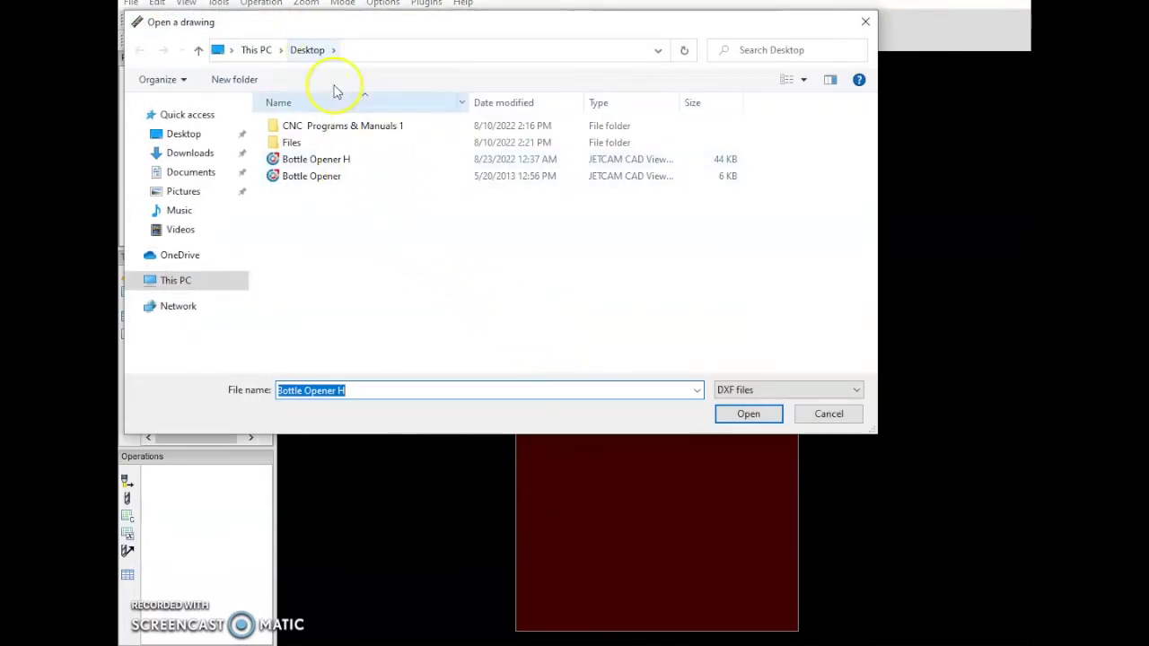
left_click(346, 162)
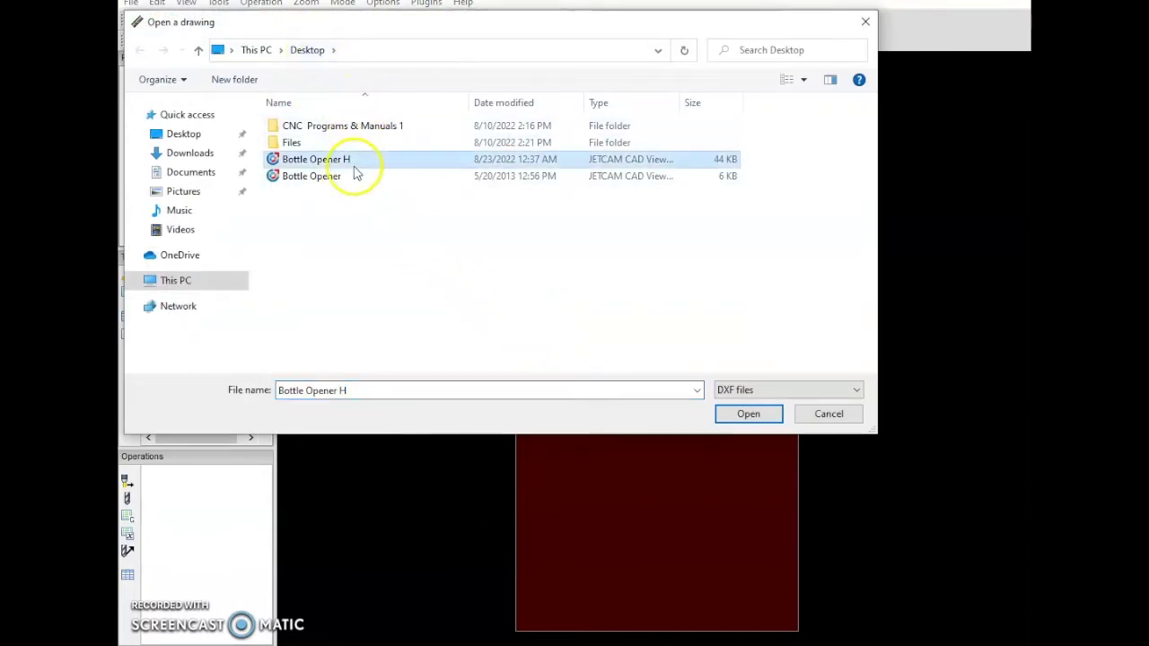
left_click(754, 427)
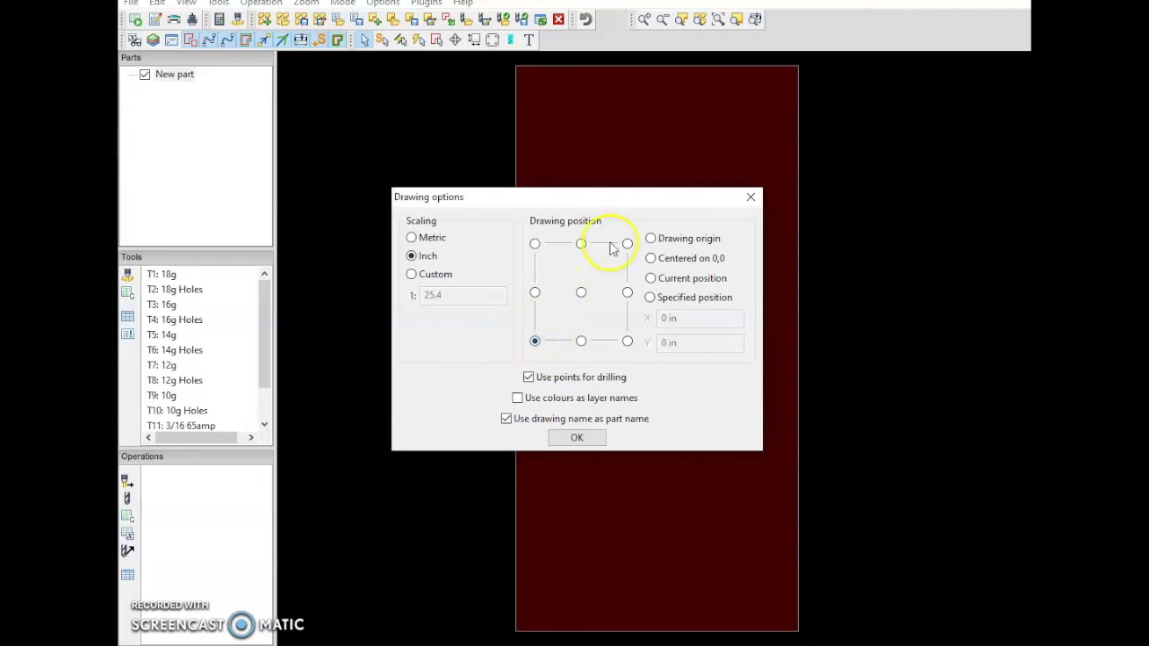
left_click(577, 438)
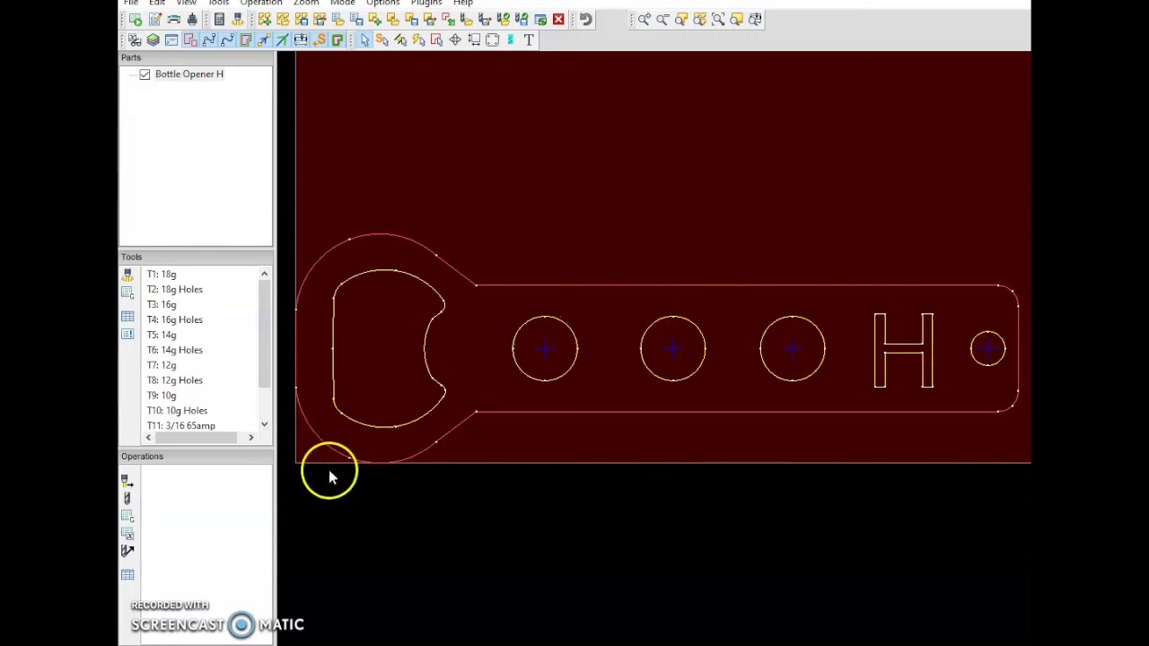
Create a cutting operation with Outside Offset on LAYER1, using tool T7: 12g.
left_click(128, 484)
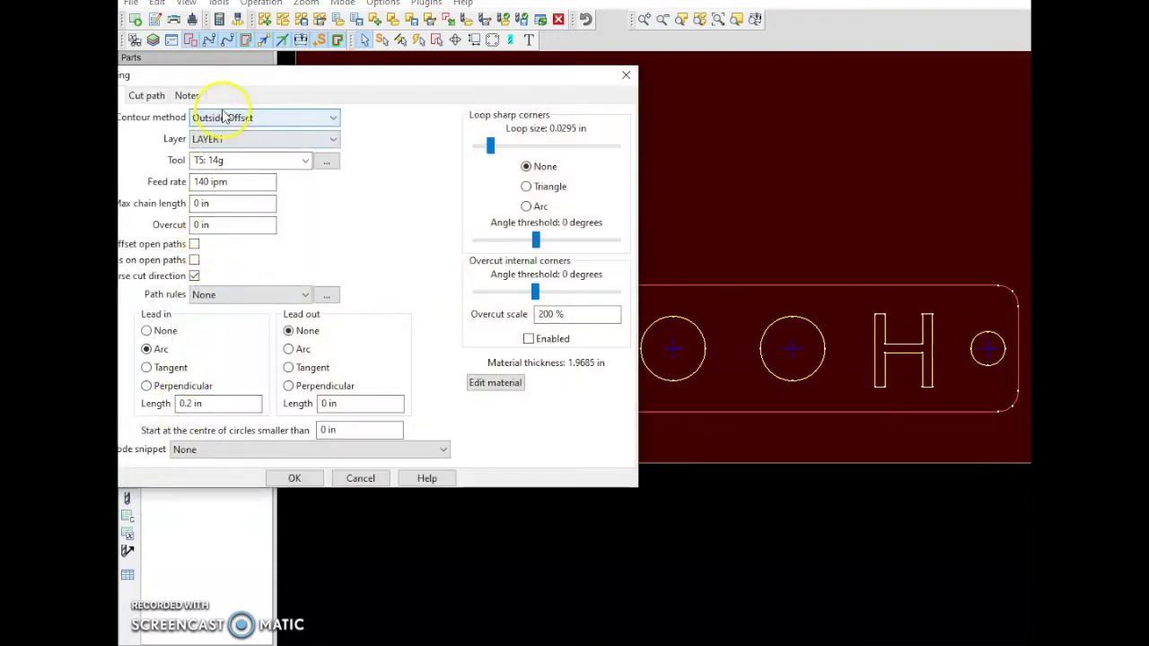
key("alt+Down")
key("Escape")
left_click(221, 146)
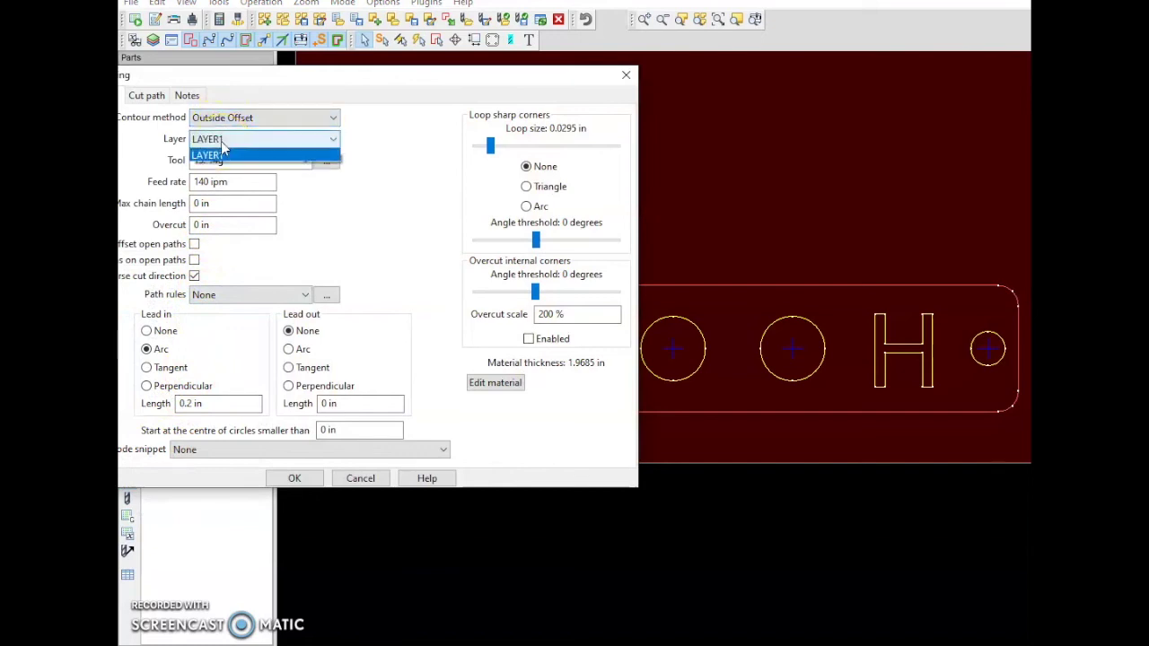
left_click(219, 157)
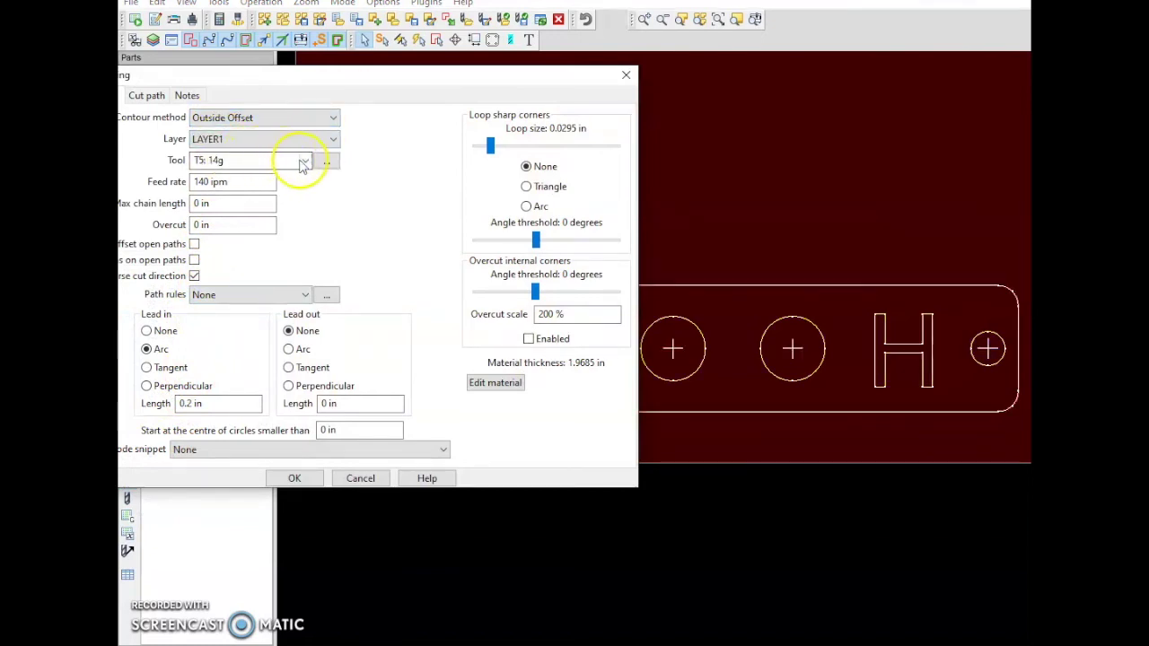
left_click(305, 159)
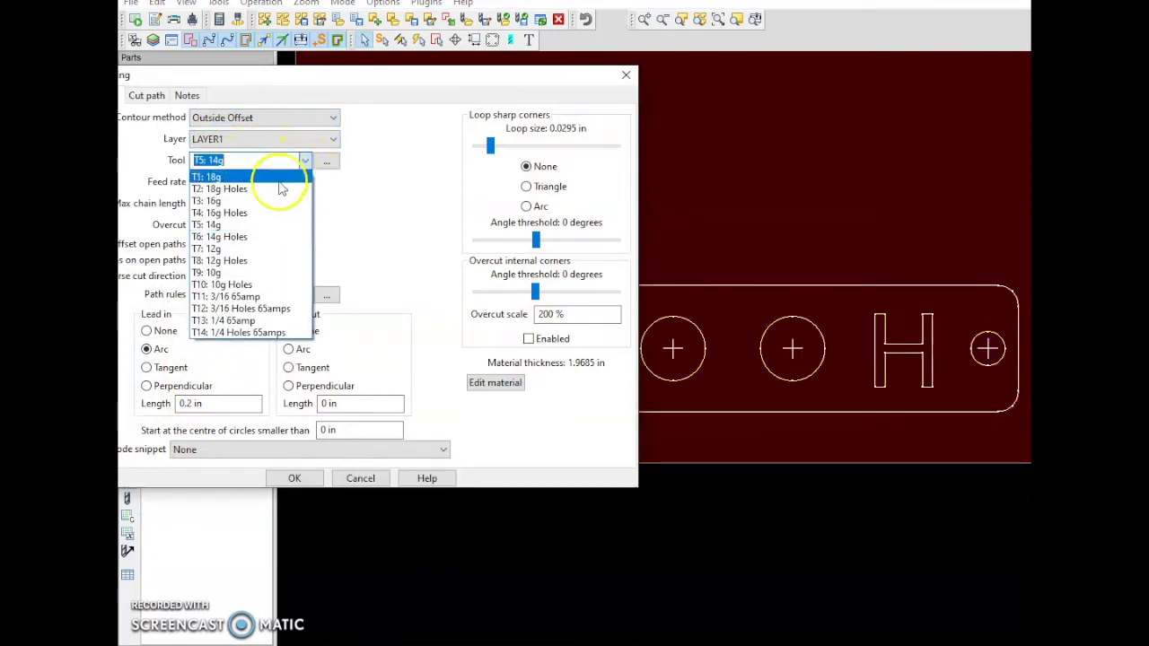
left_click(255, 249)
Set the operation's feed rate to 120 ipm and the arc lead-in length to 0.1 in, and generate the cut paths.
left_click(240, 183)
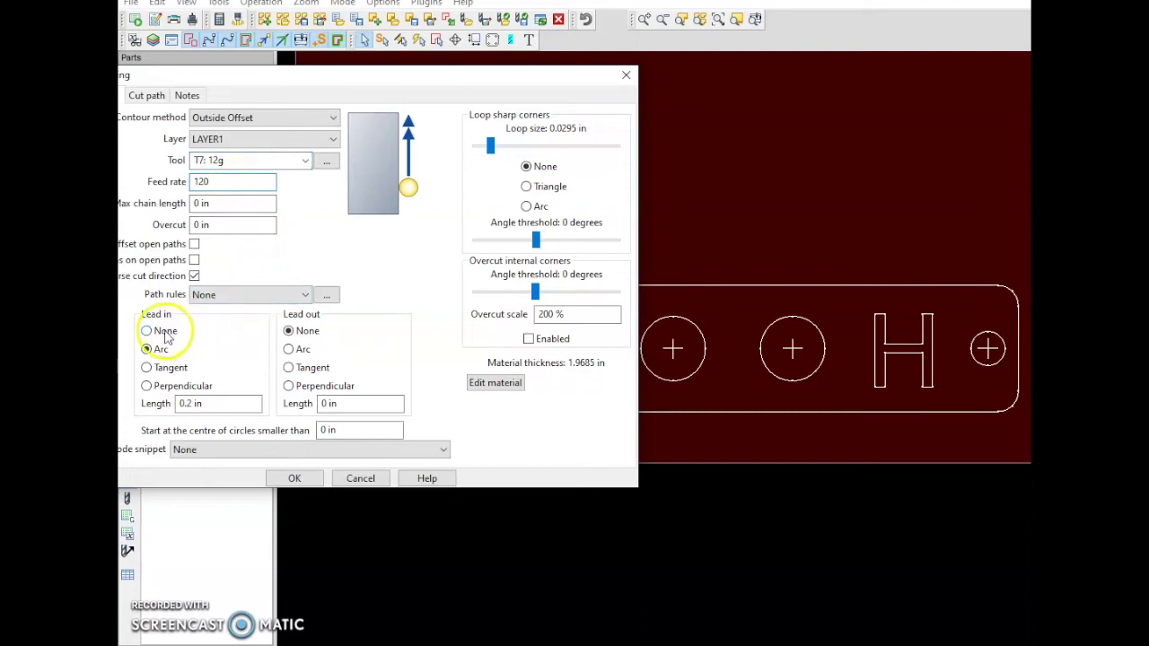
left_click(191, 403)
left_click(199, 402)
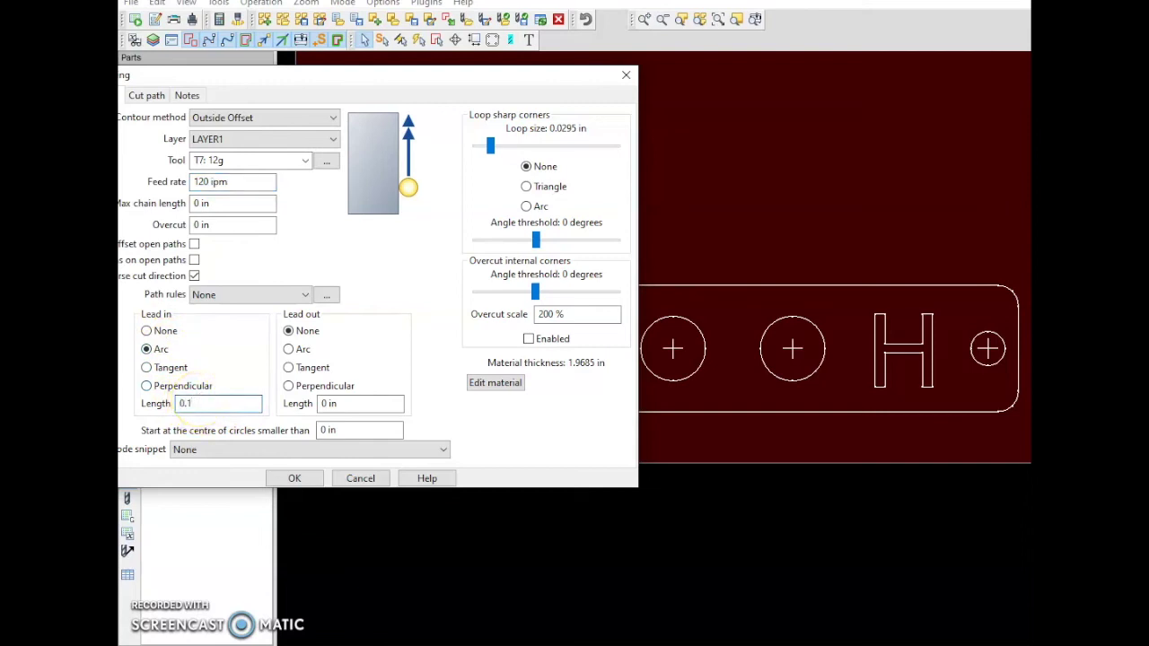
left_click(305, 483)
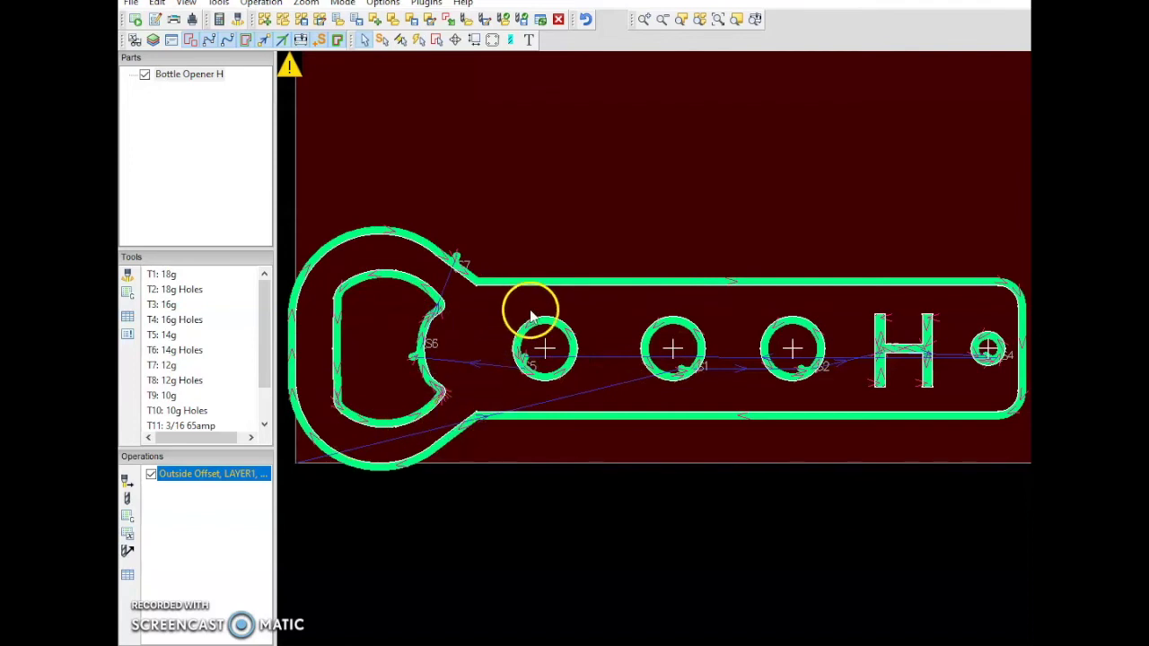
Run the post processor and save the G-code to the Desktop as Bottle Opener H.tap.
scroll(942, 341, "up", 1)
scroll(938, 344, "down", 2)
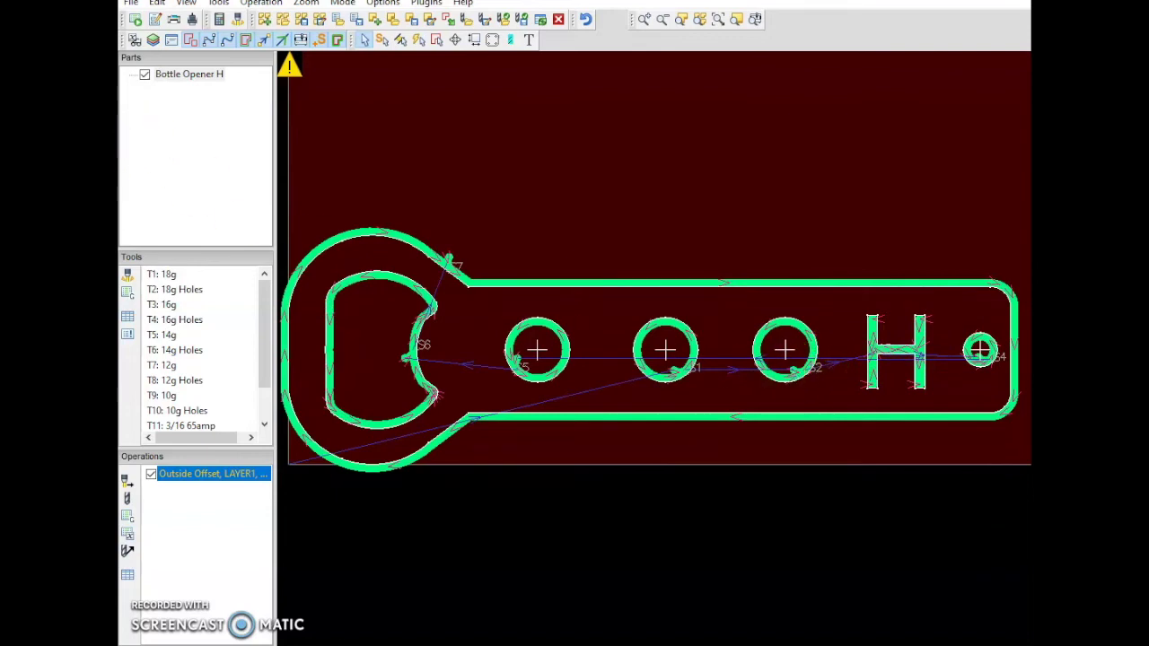
left_click(134, 20)
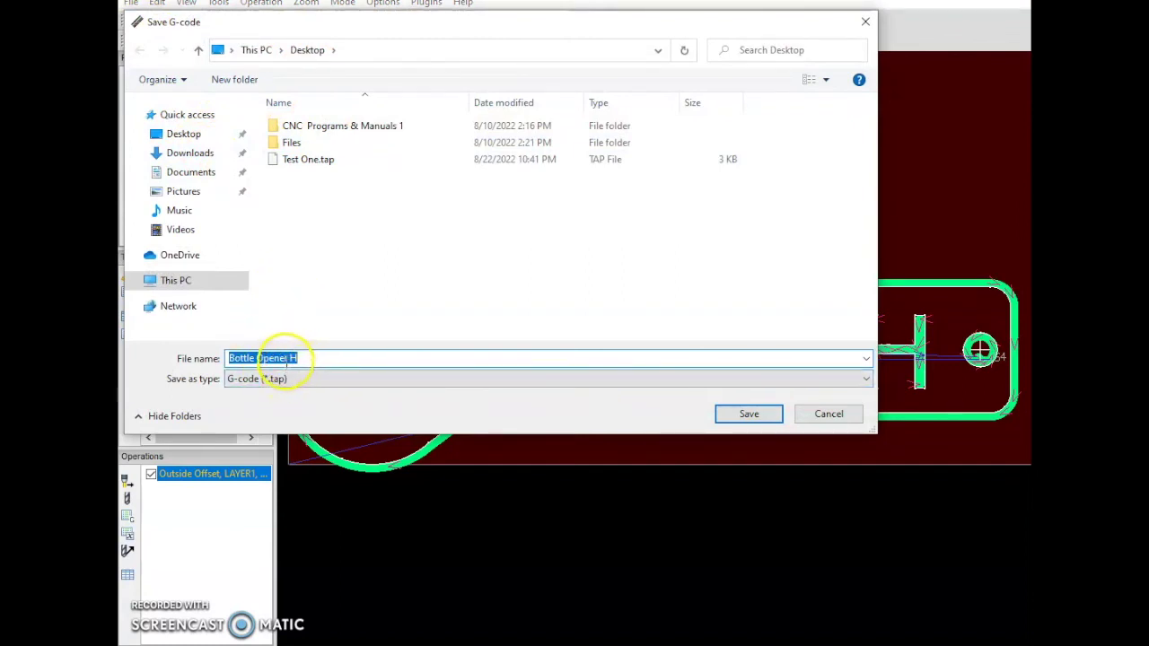
left_click(752, 415)
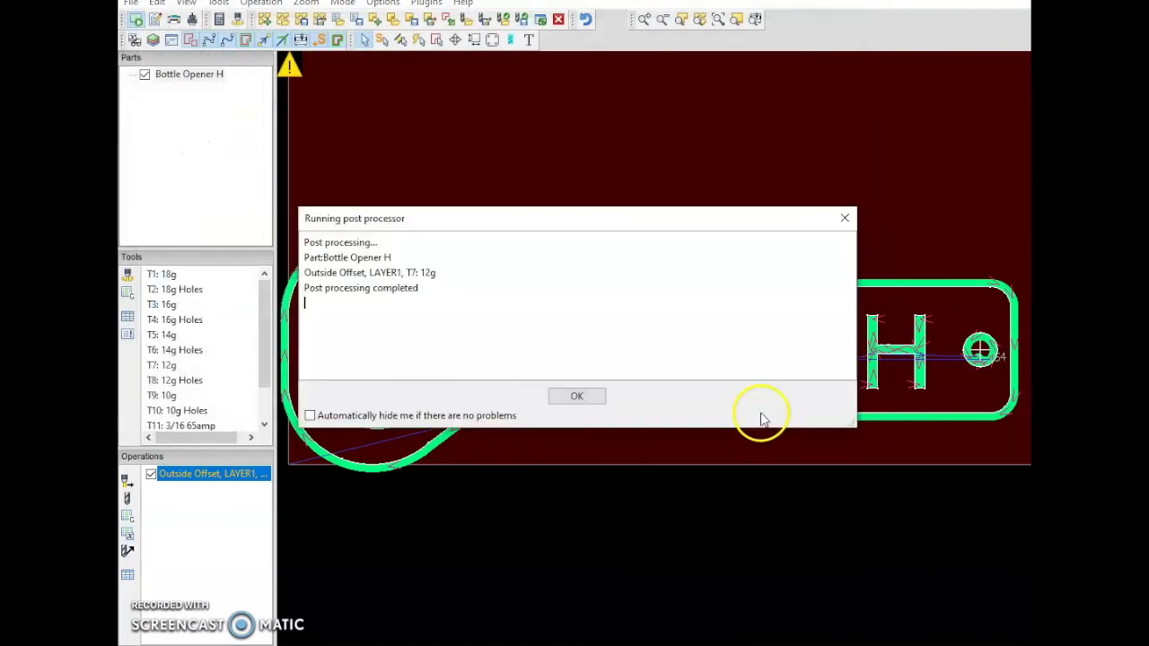
left_click(576, 397)
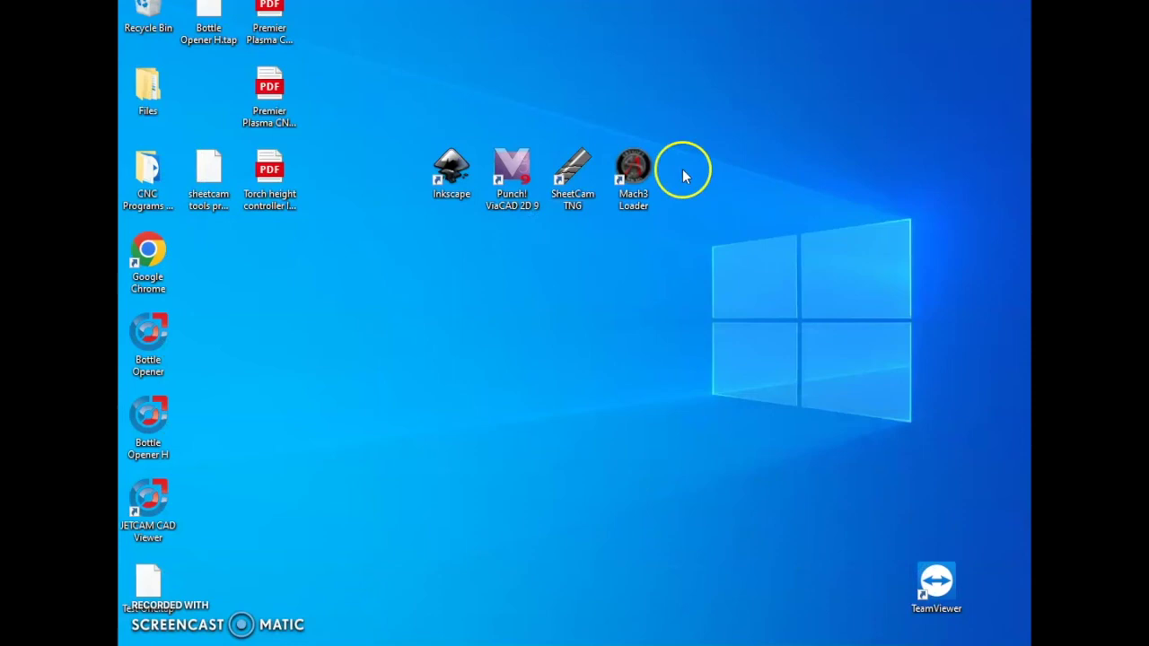
Switch to Mach3 using the Plasma-CNC 2021 X profile, enlarge its window, and reset the emergency stop.
double_click(634, 169)
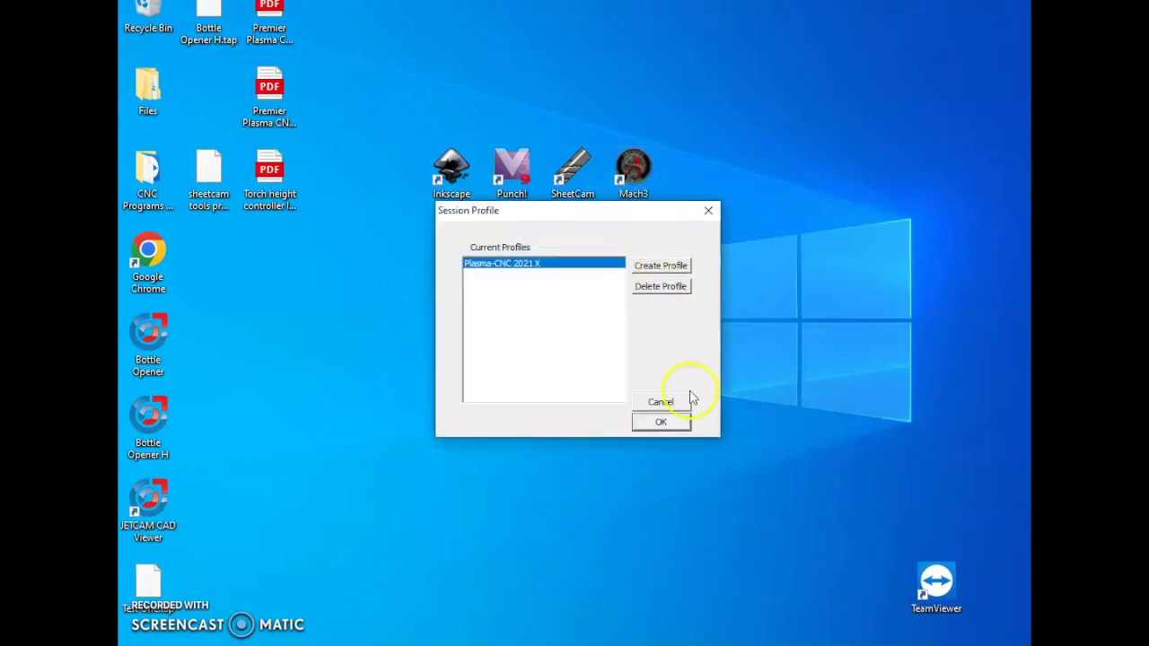
left_click(661, 422)
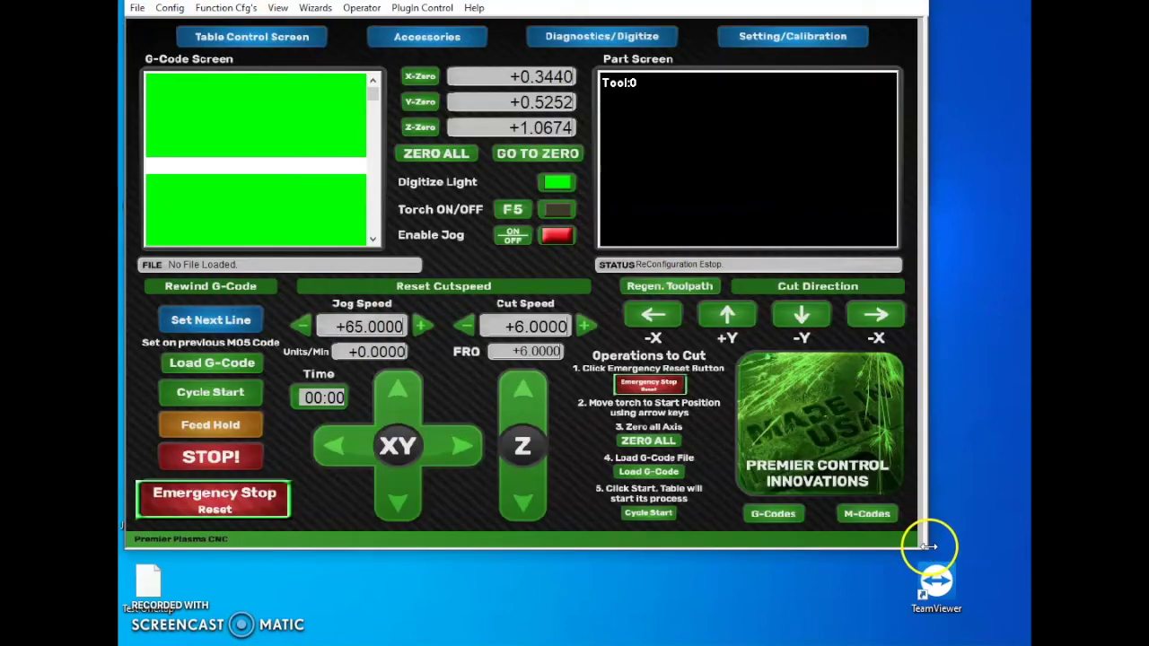
left_click_drag(929, 546, 985, 617)
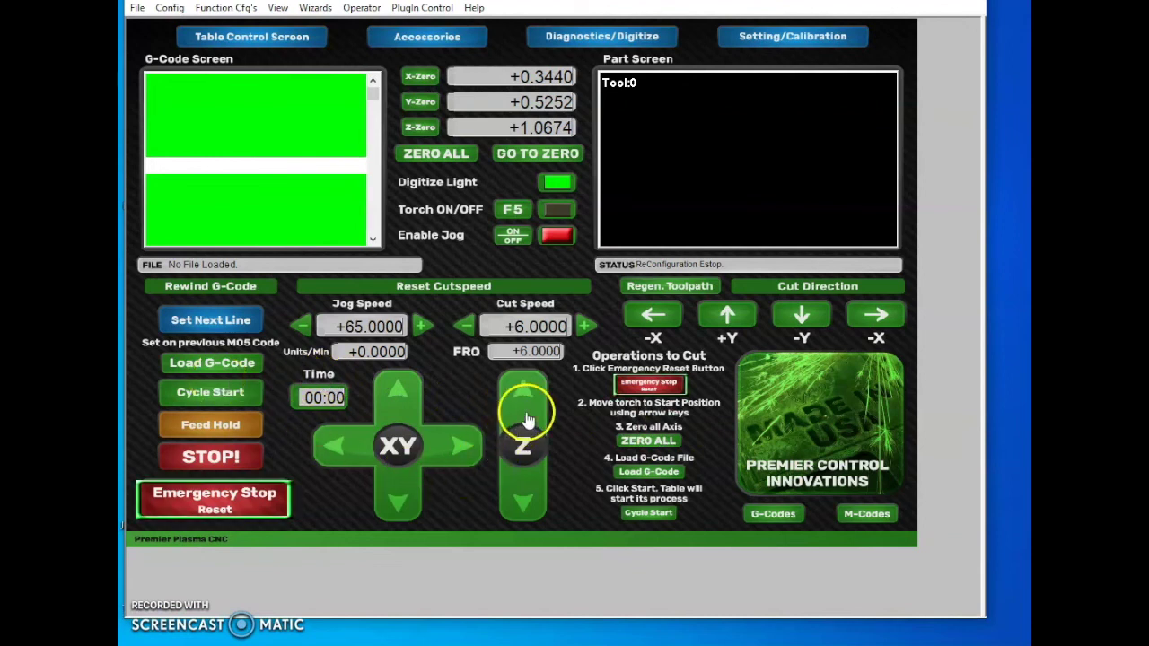
left_click(680, 388)
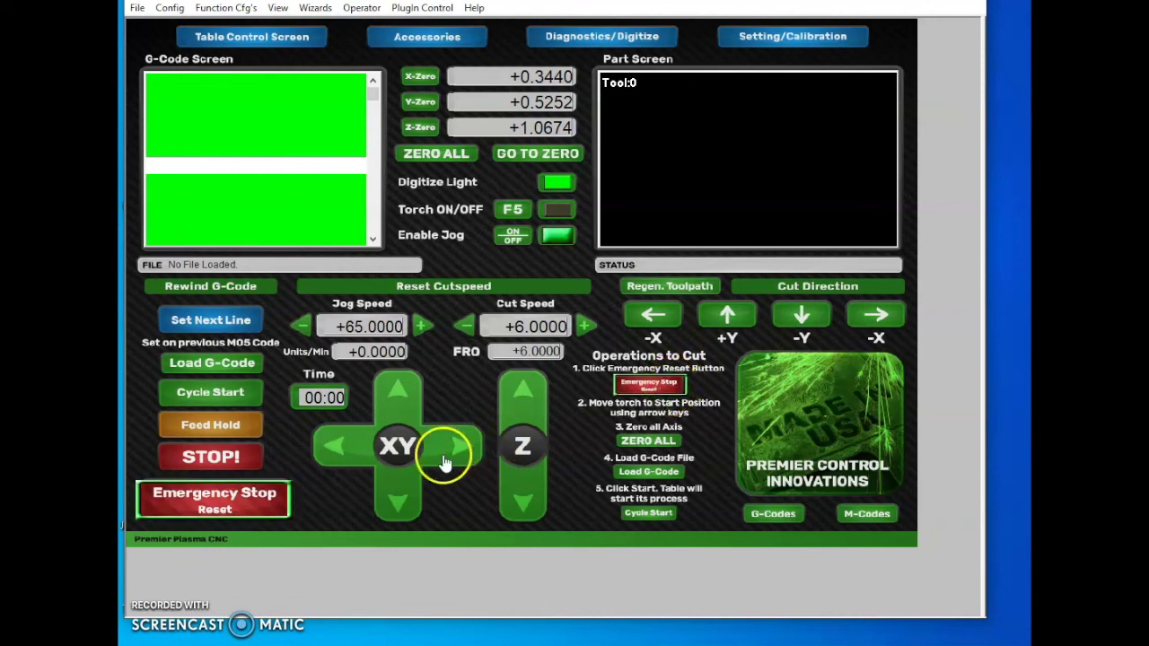
Jog the torch to a start position at about X -7.04, Y -4.38, Z 0.48, and zero all axes there.
left_click(398, 505)
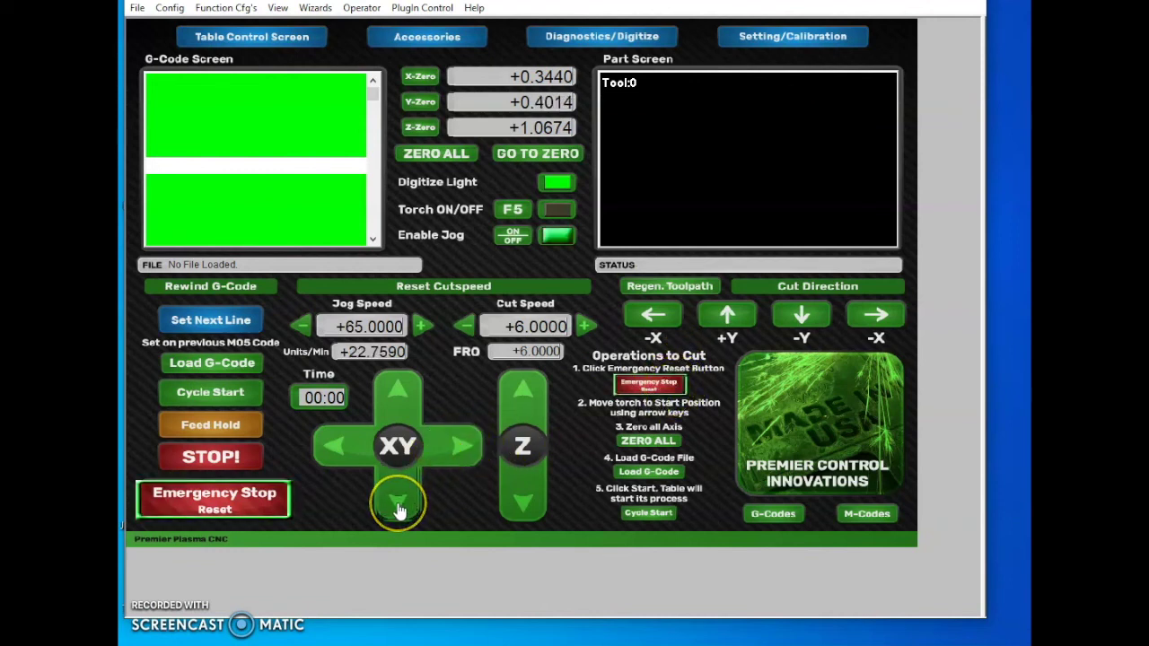
left_click(330, 448)
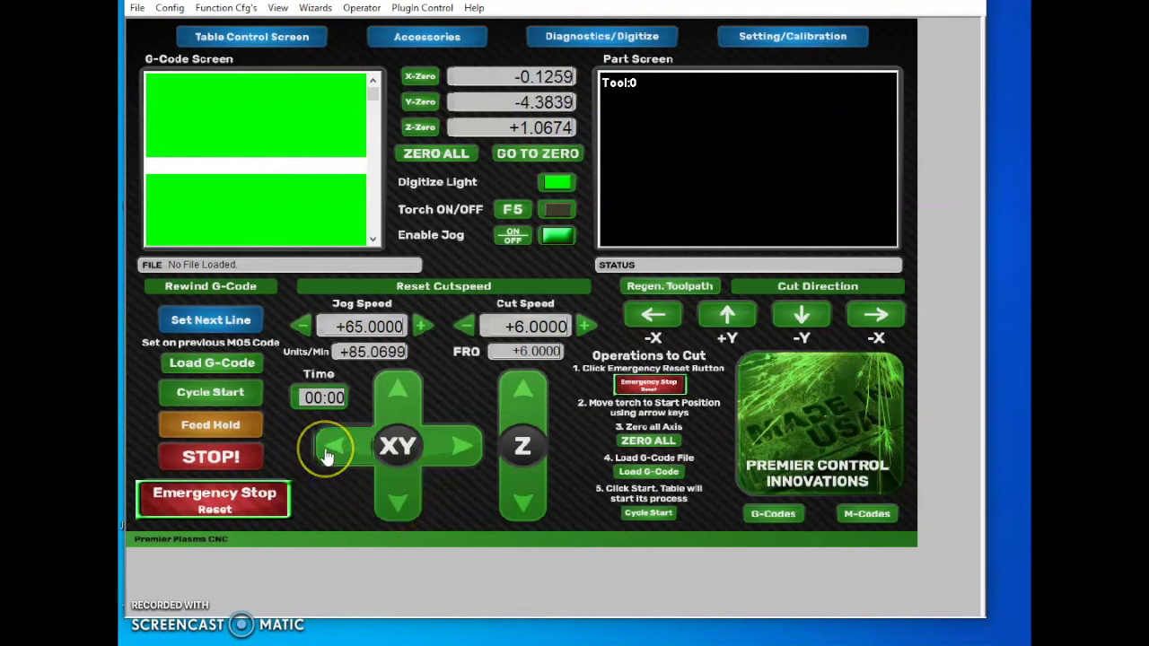
left_click(343, 445)
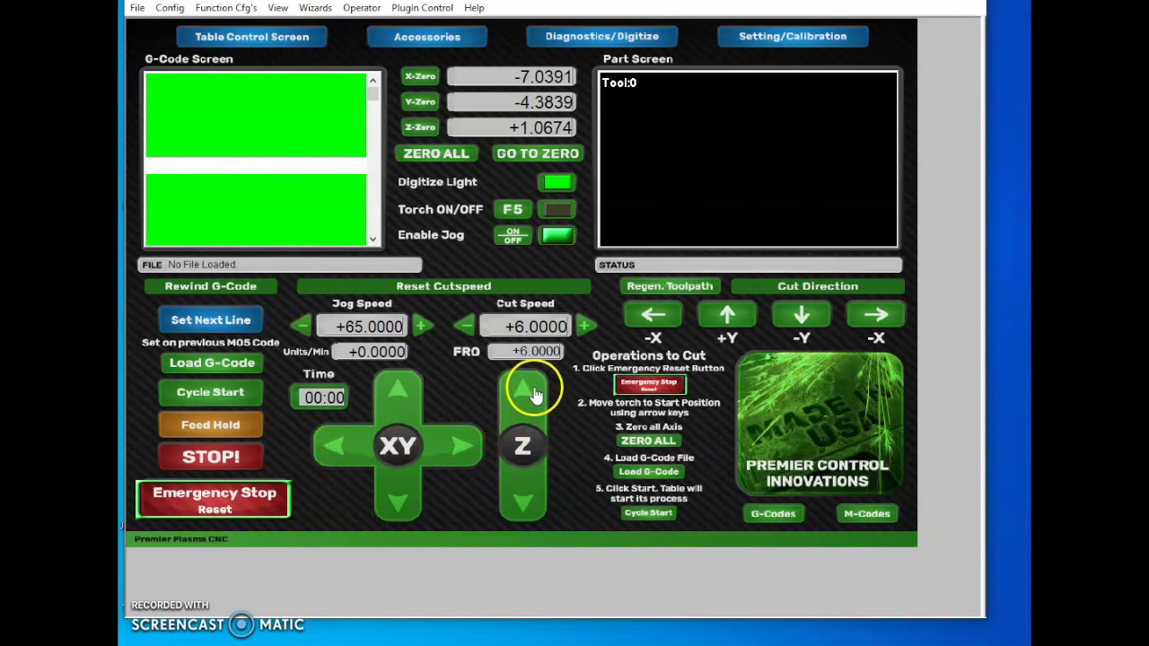
left_click(528, 499)
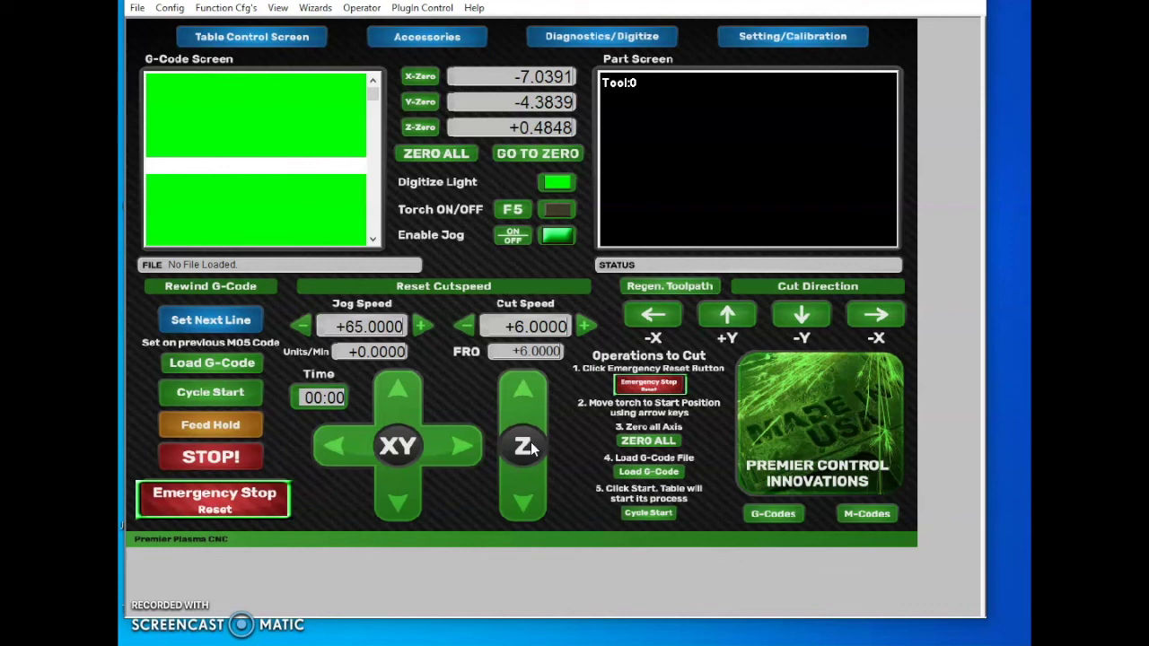
left_click(633, 447)
left_click(642, 447)
Load the G-code file Bottle Opener H.tap from the Desktop.
left_click(653, 474)
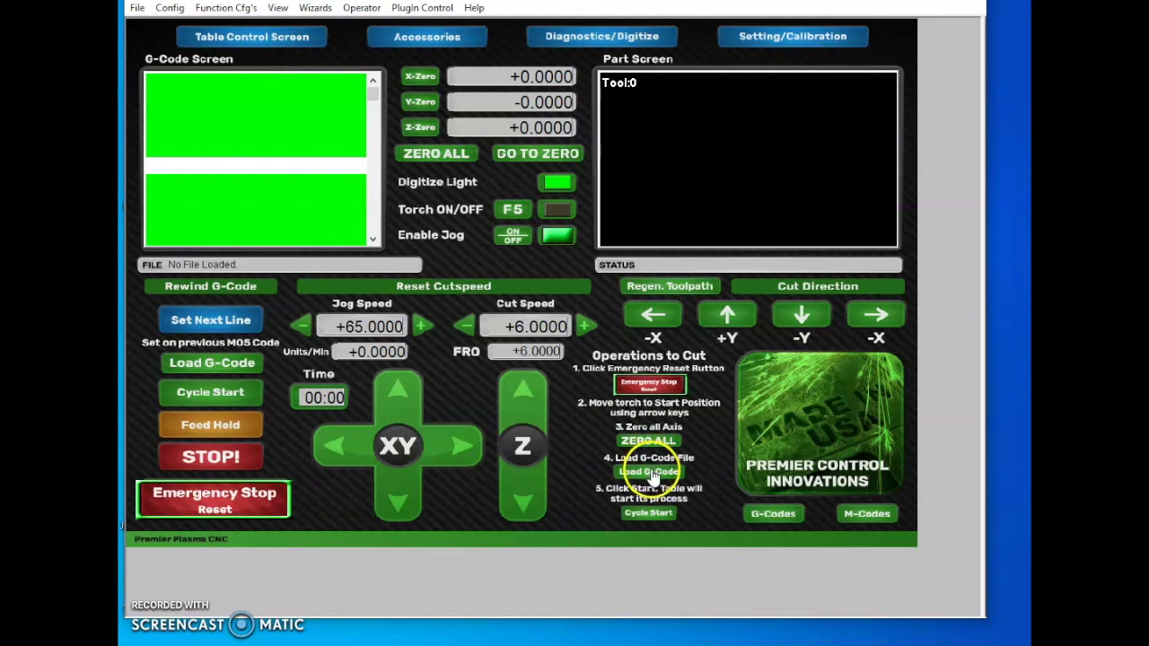
scroll(618, 375, "down", 2)
scroll(618, 375, "down", 2)
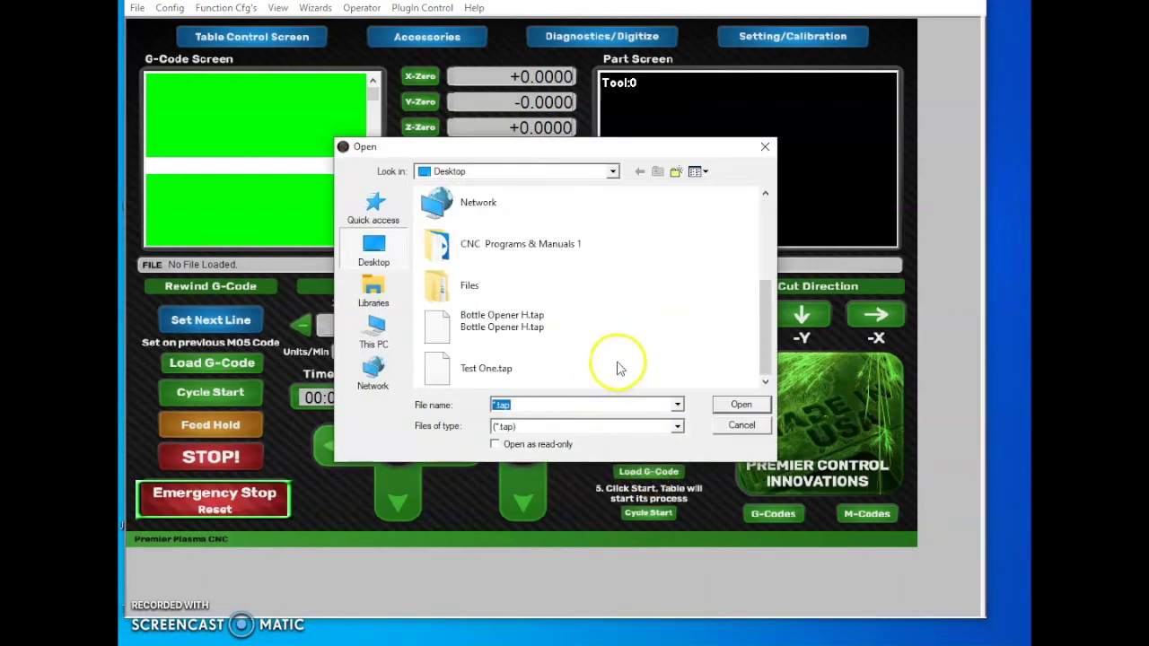
left_click(565, 332)
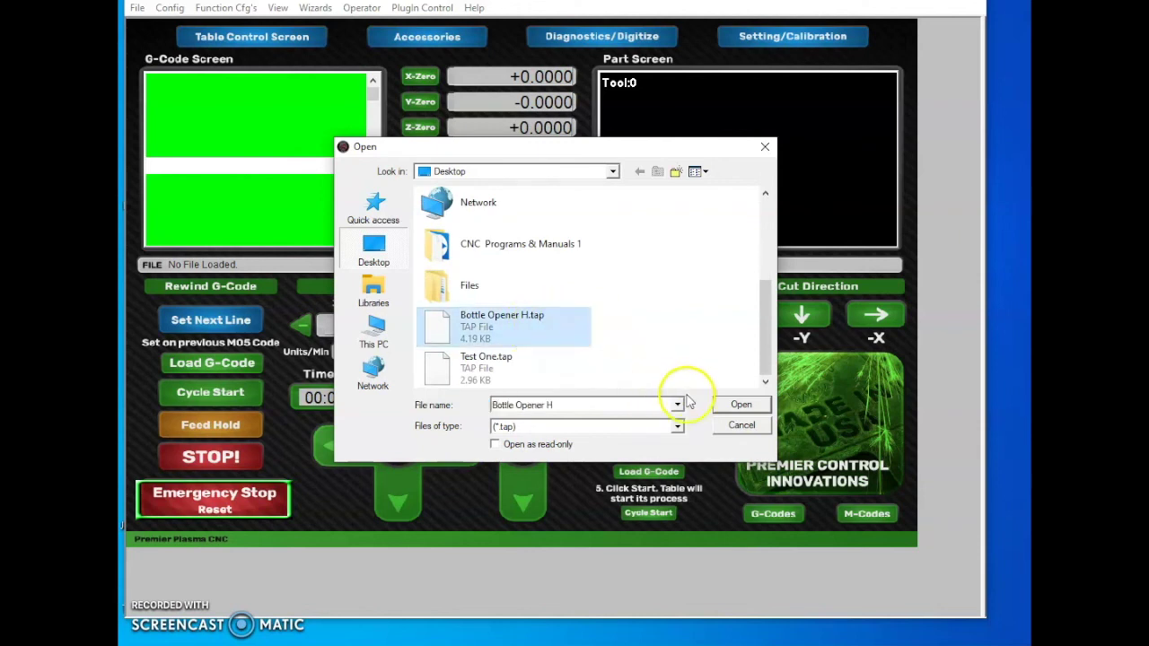
left_click(729, 405)
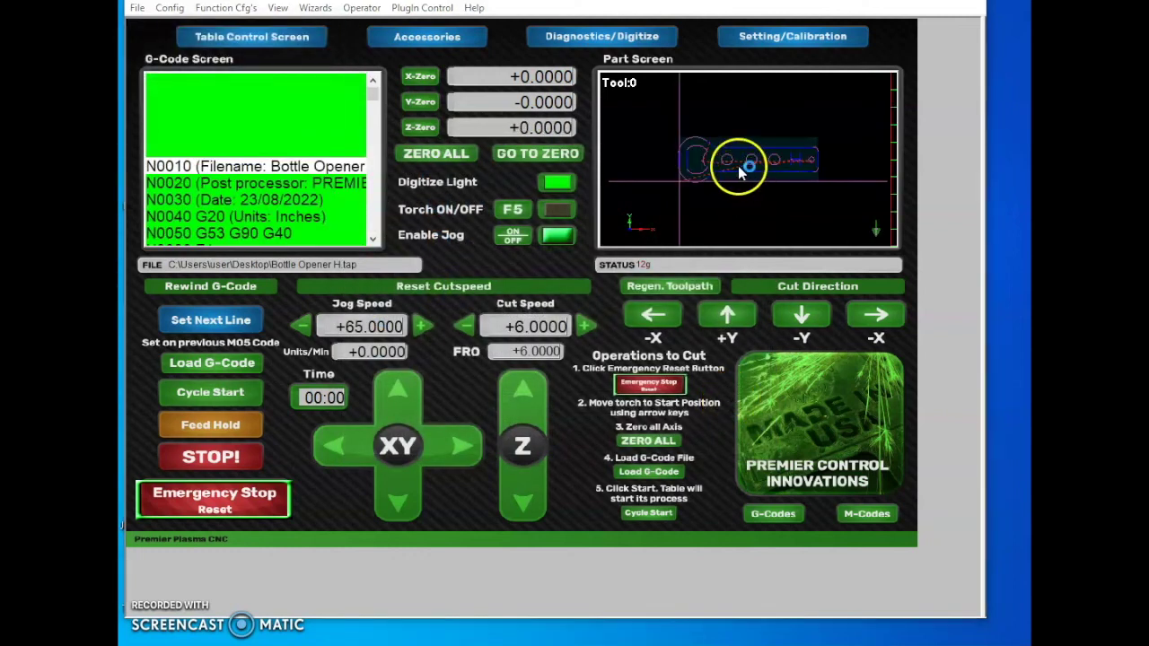
Check the bottle opener toolpath up close in the part preview and start the cutting cycle.
right_click_drag(754, 155, 728, 170)
scroll(700, 164, "up", 2)
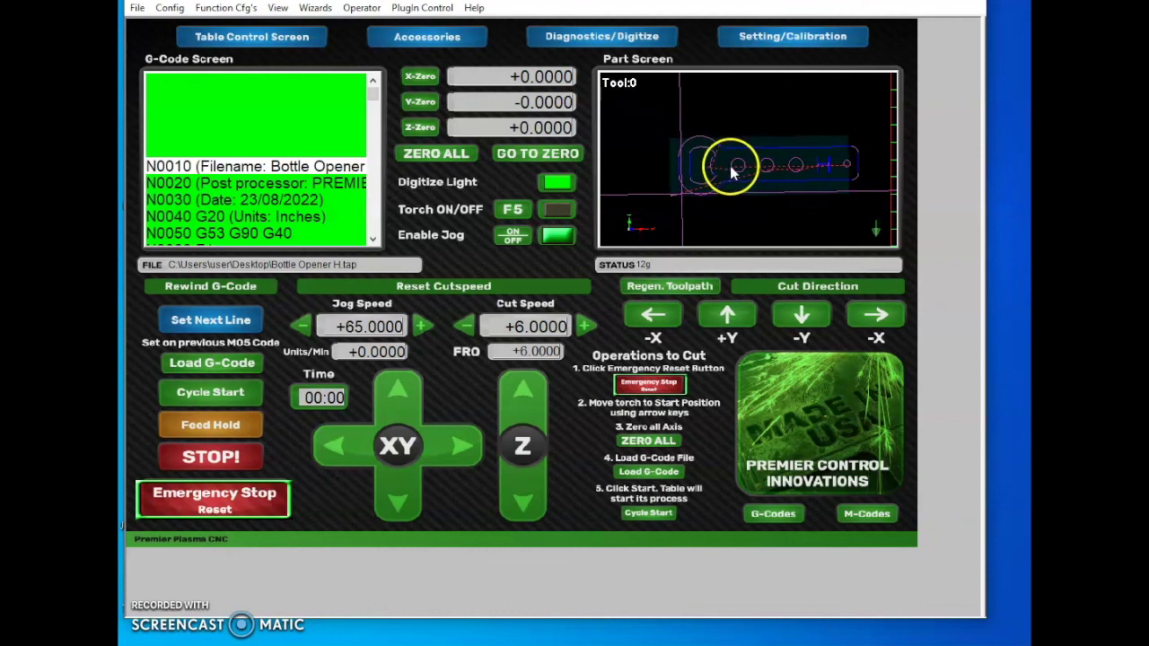
scroll(740, 162, "up", 3)
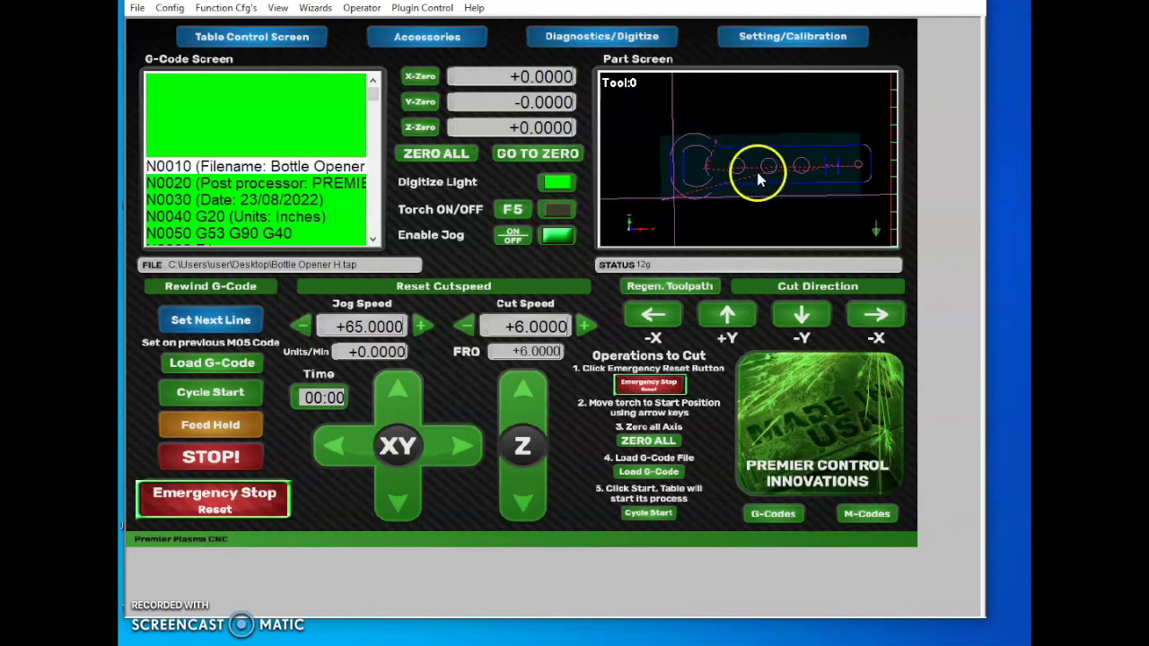
scroll(763, 191, "down", 1)
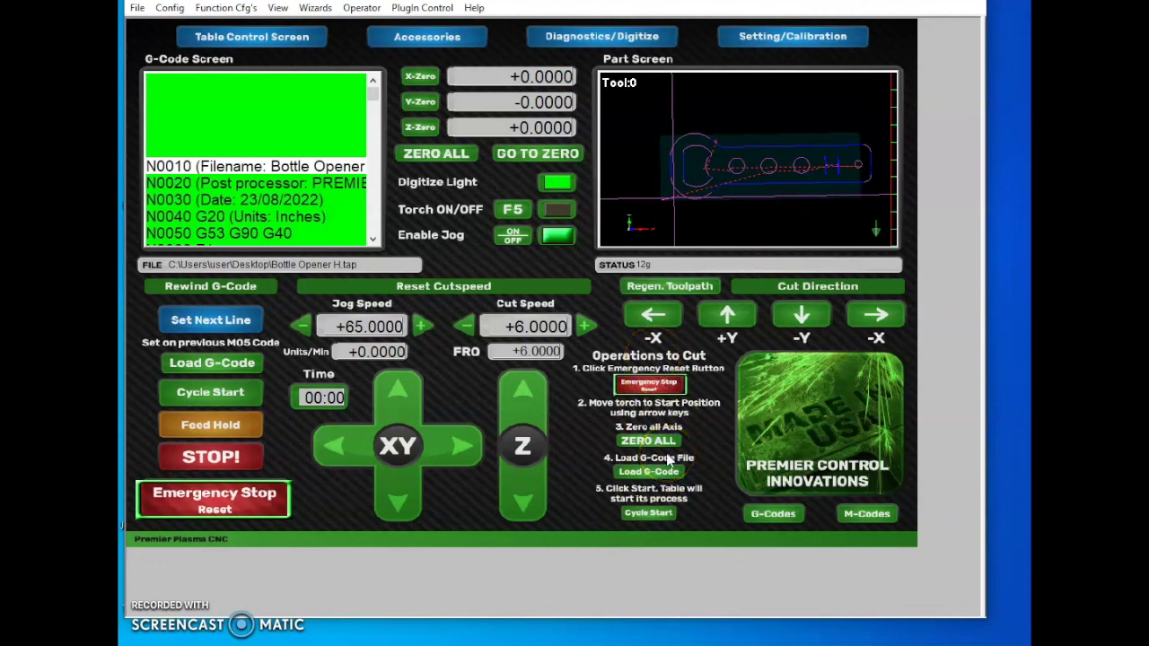
left_click(650, 515)
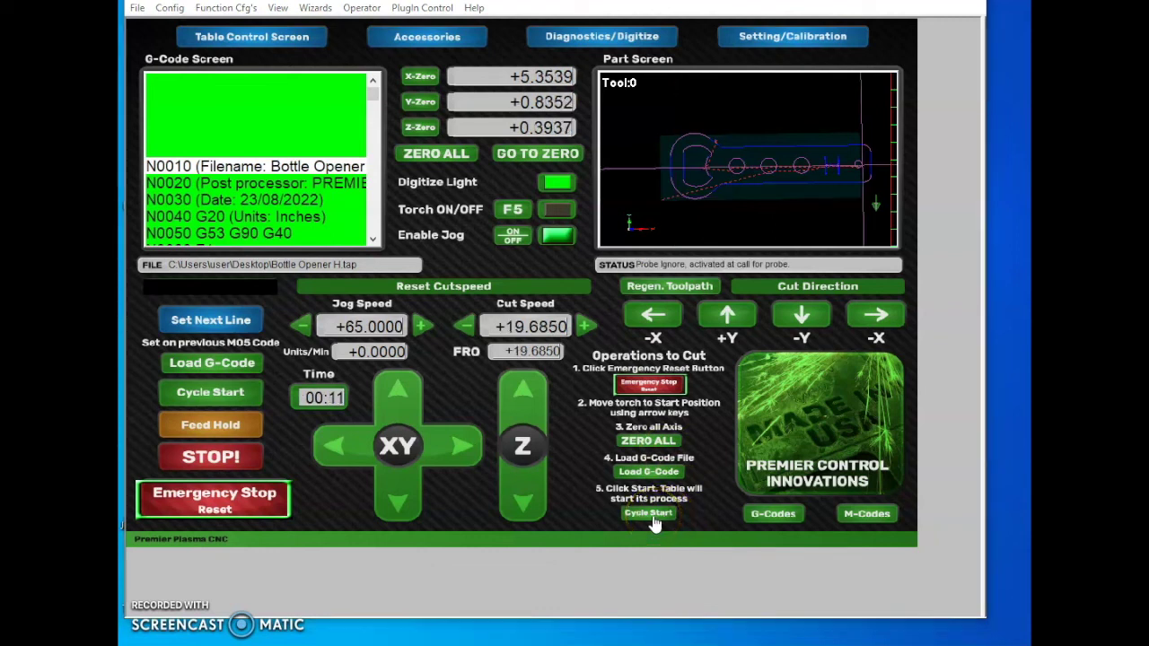